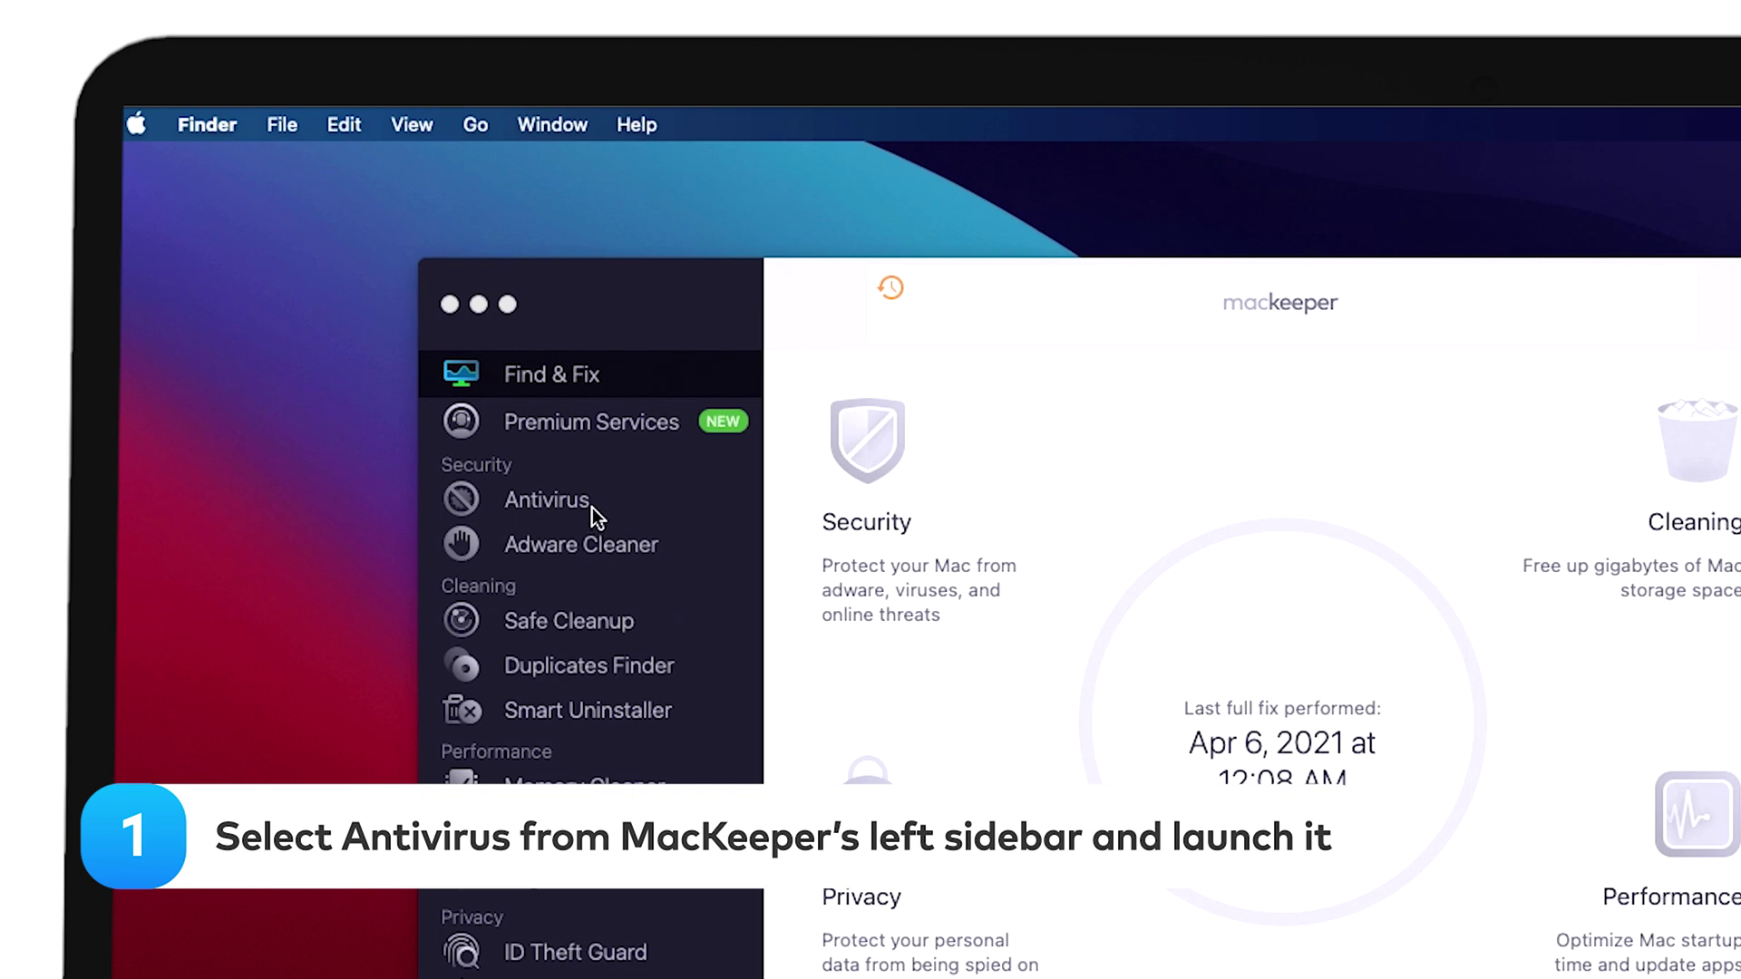
- Open the Antivirus section and enable real-time protection from its banner
click(592, 508)
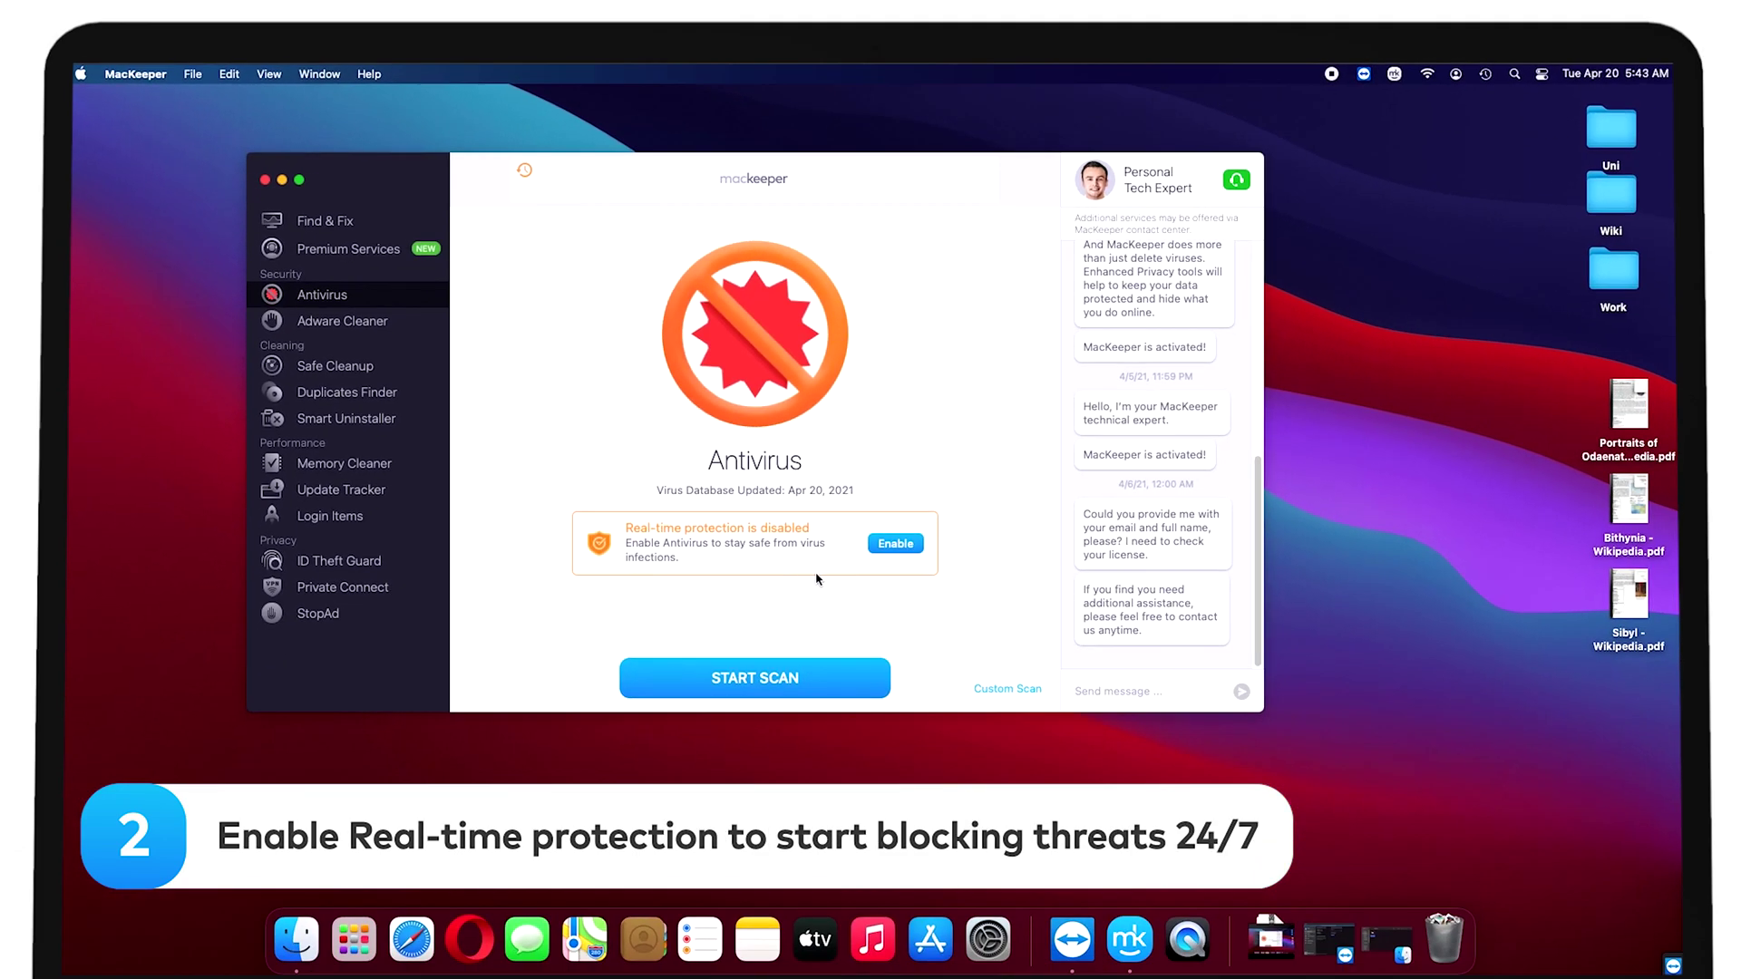
click(895, 544)
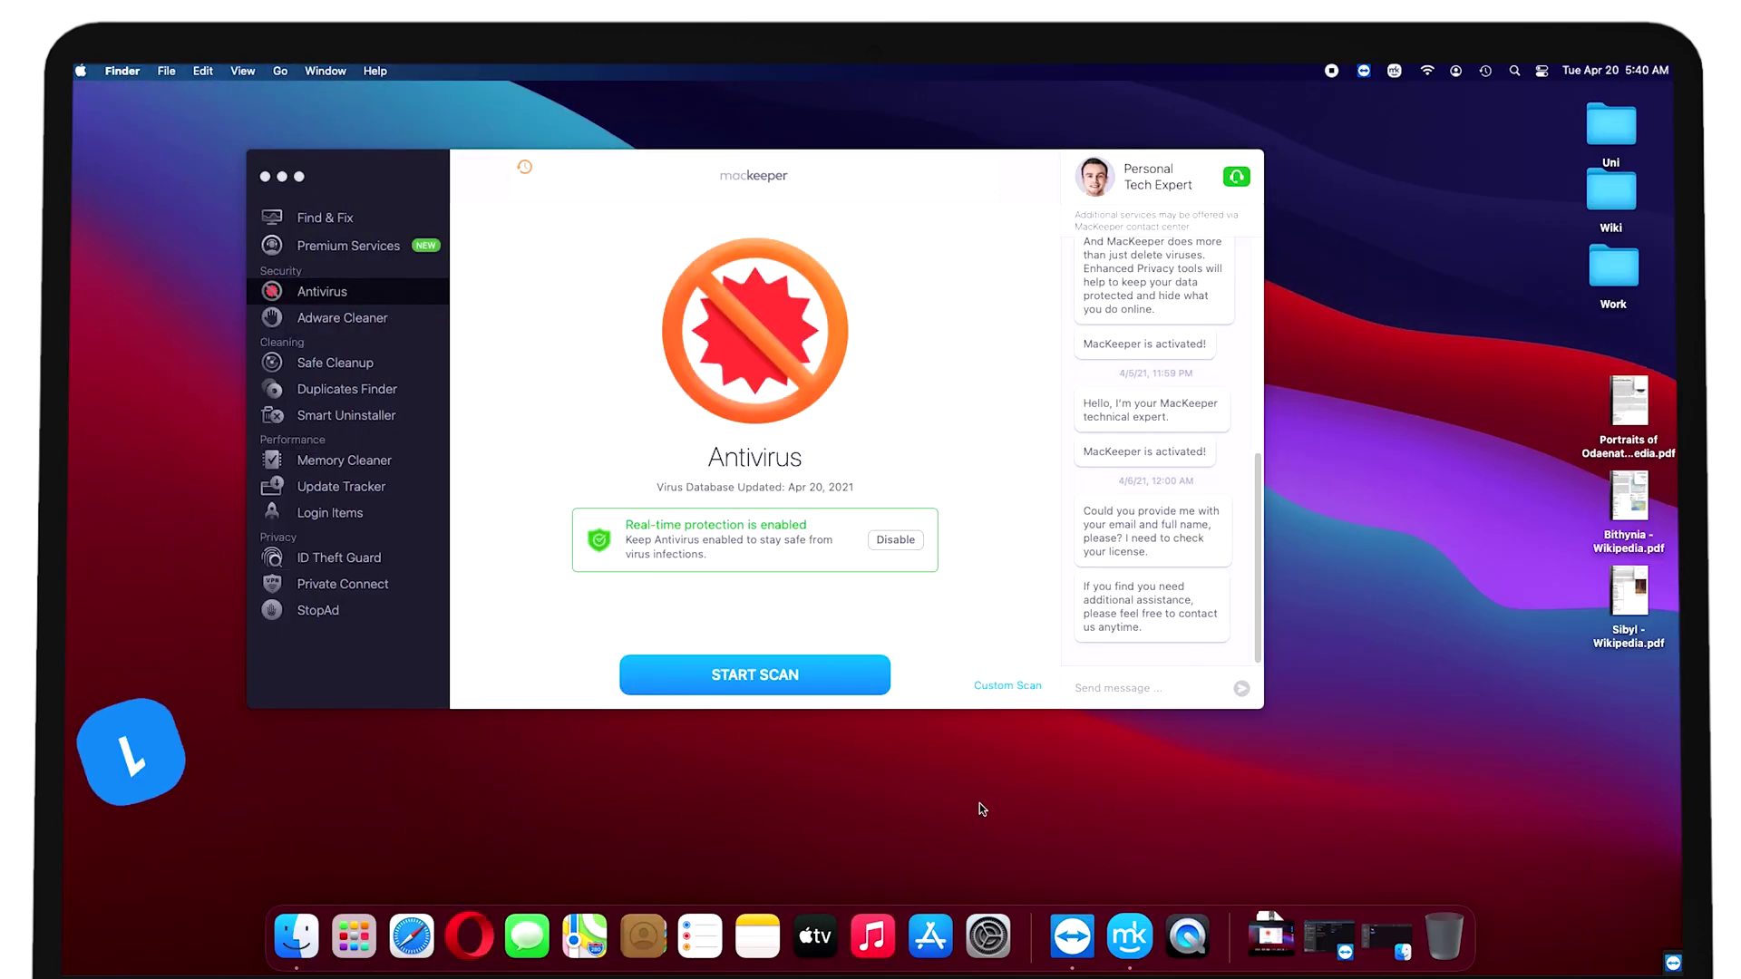
click(818, 686)
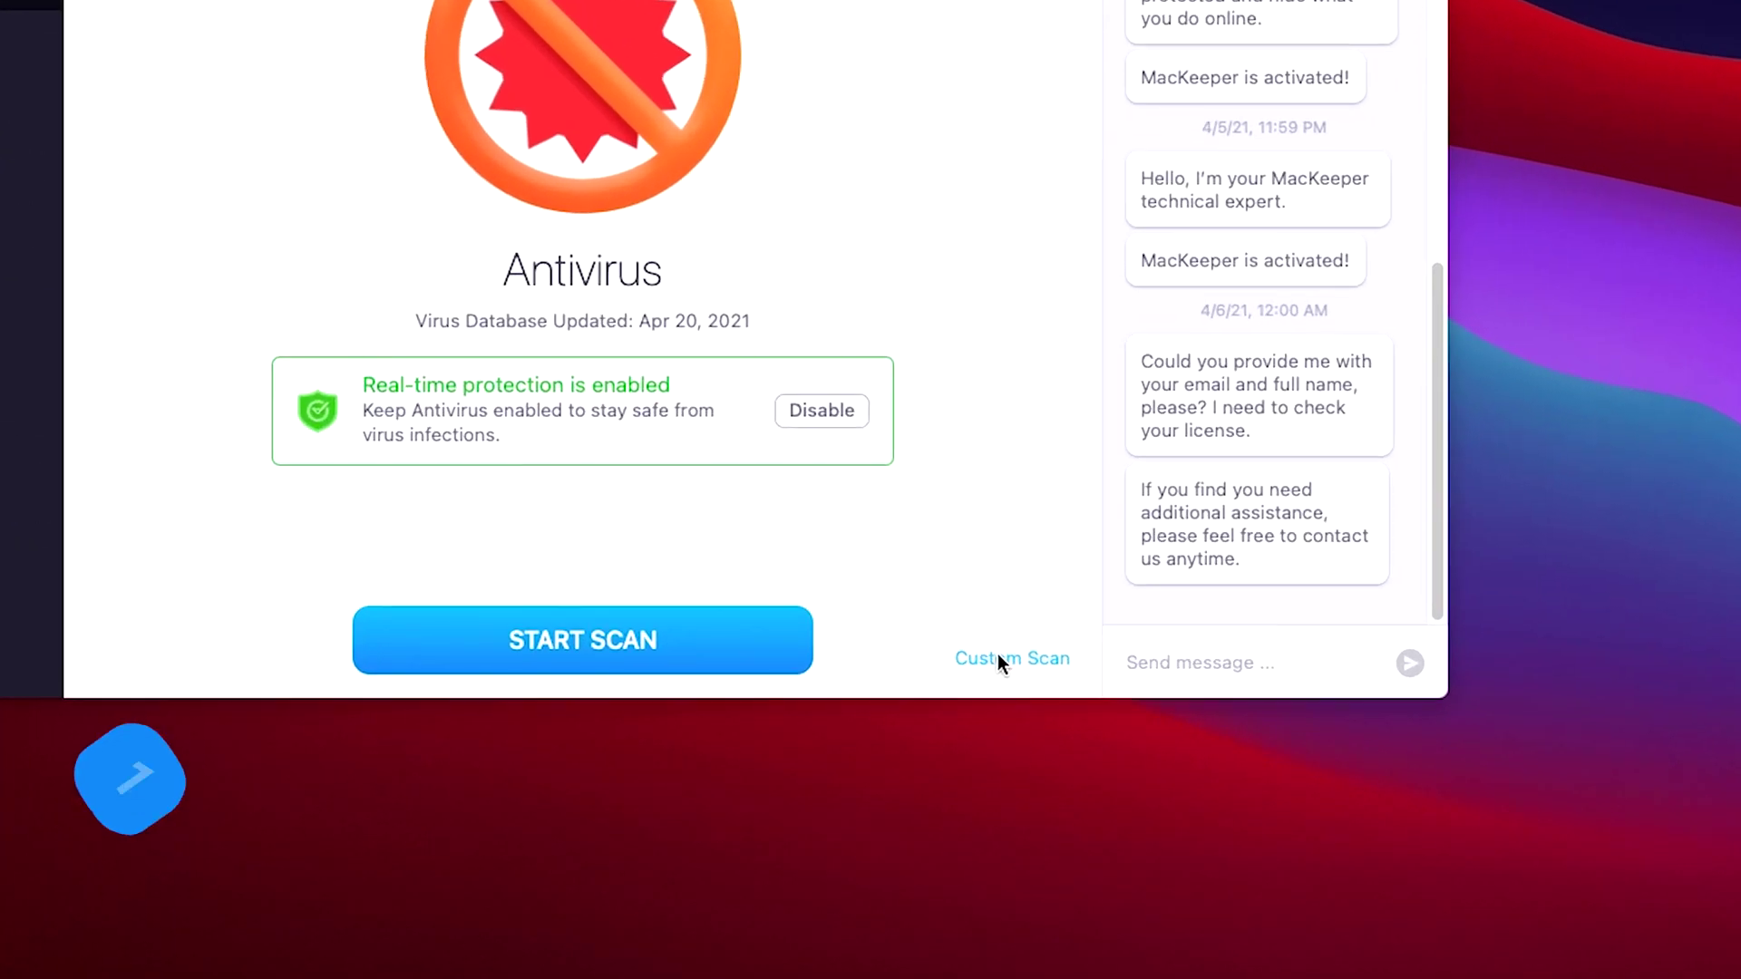
- Run a custom scan on the Wiki folder dragged in from the desktop
click(997, 660)
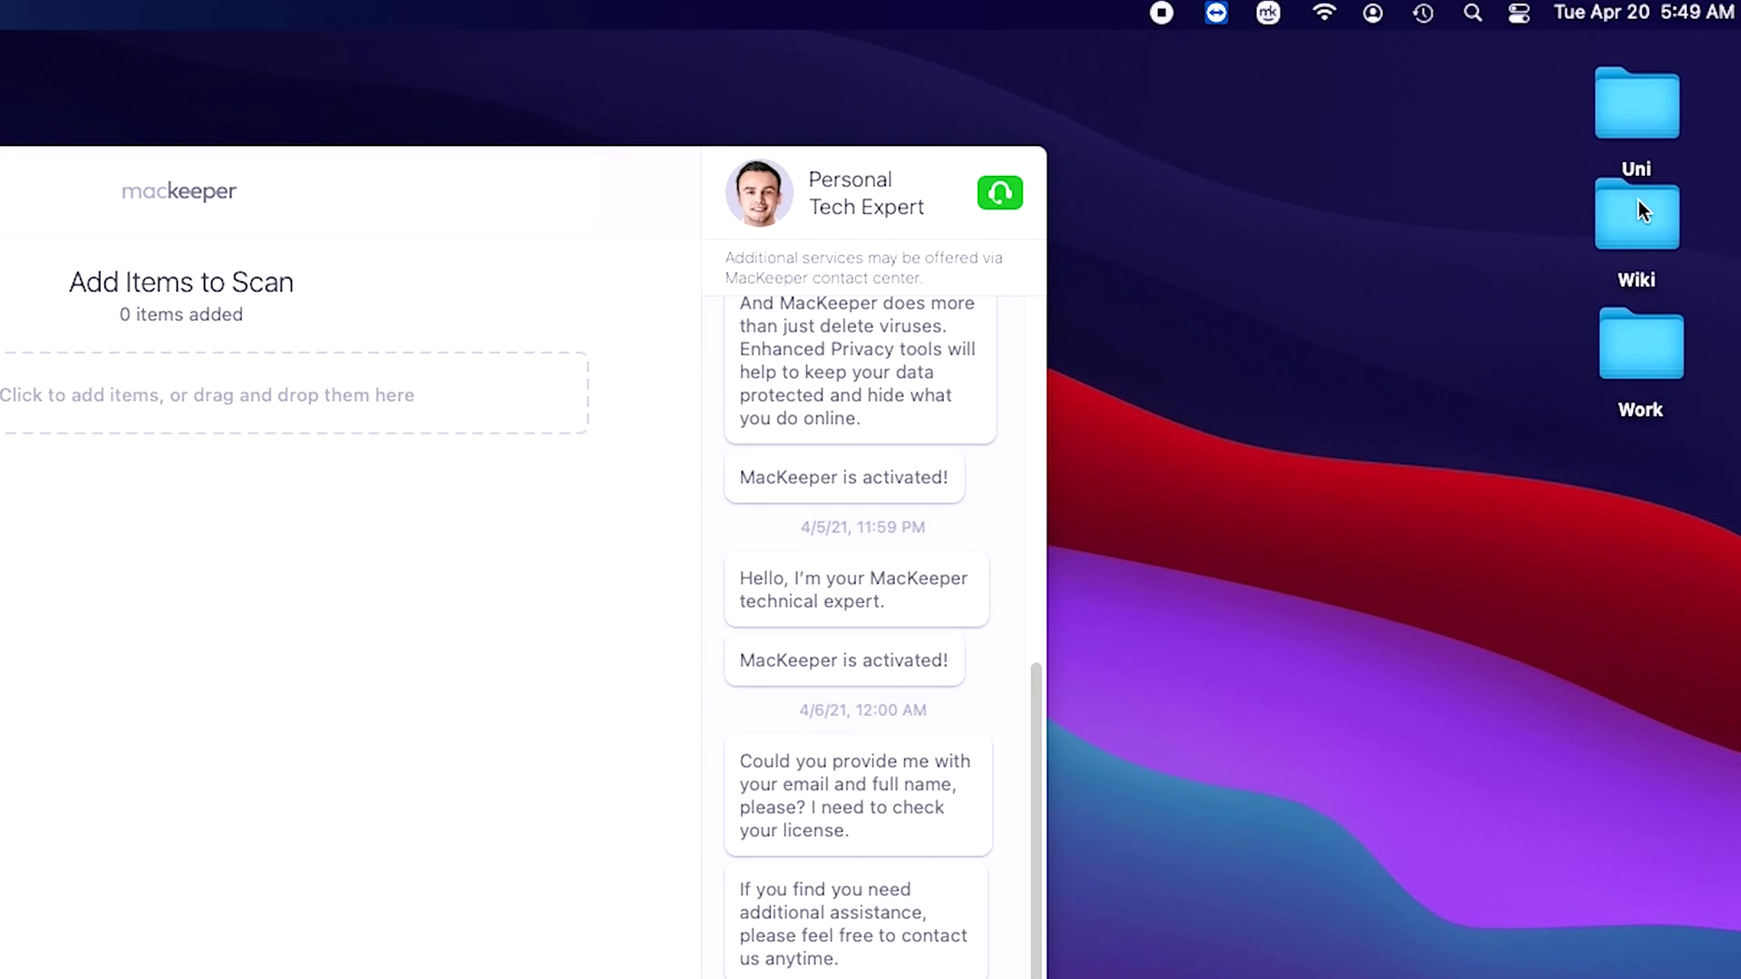
click(1642, 205)
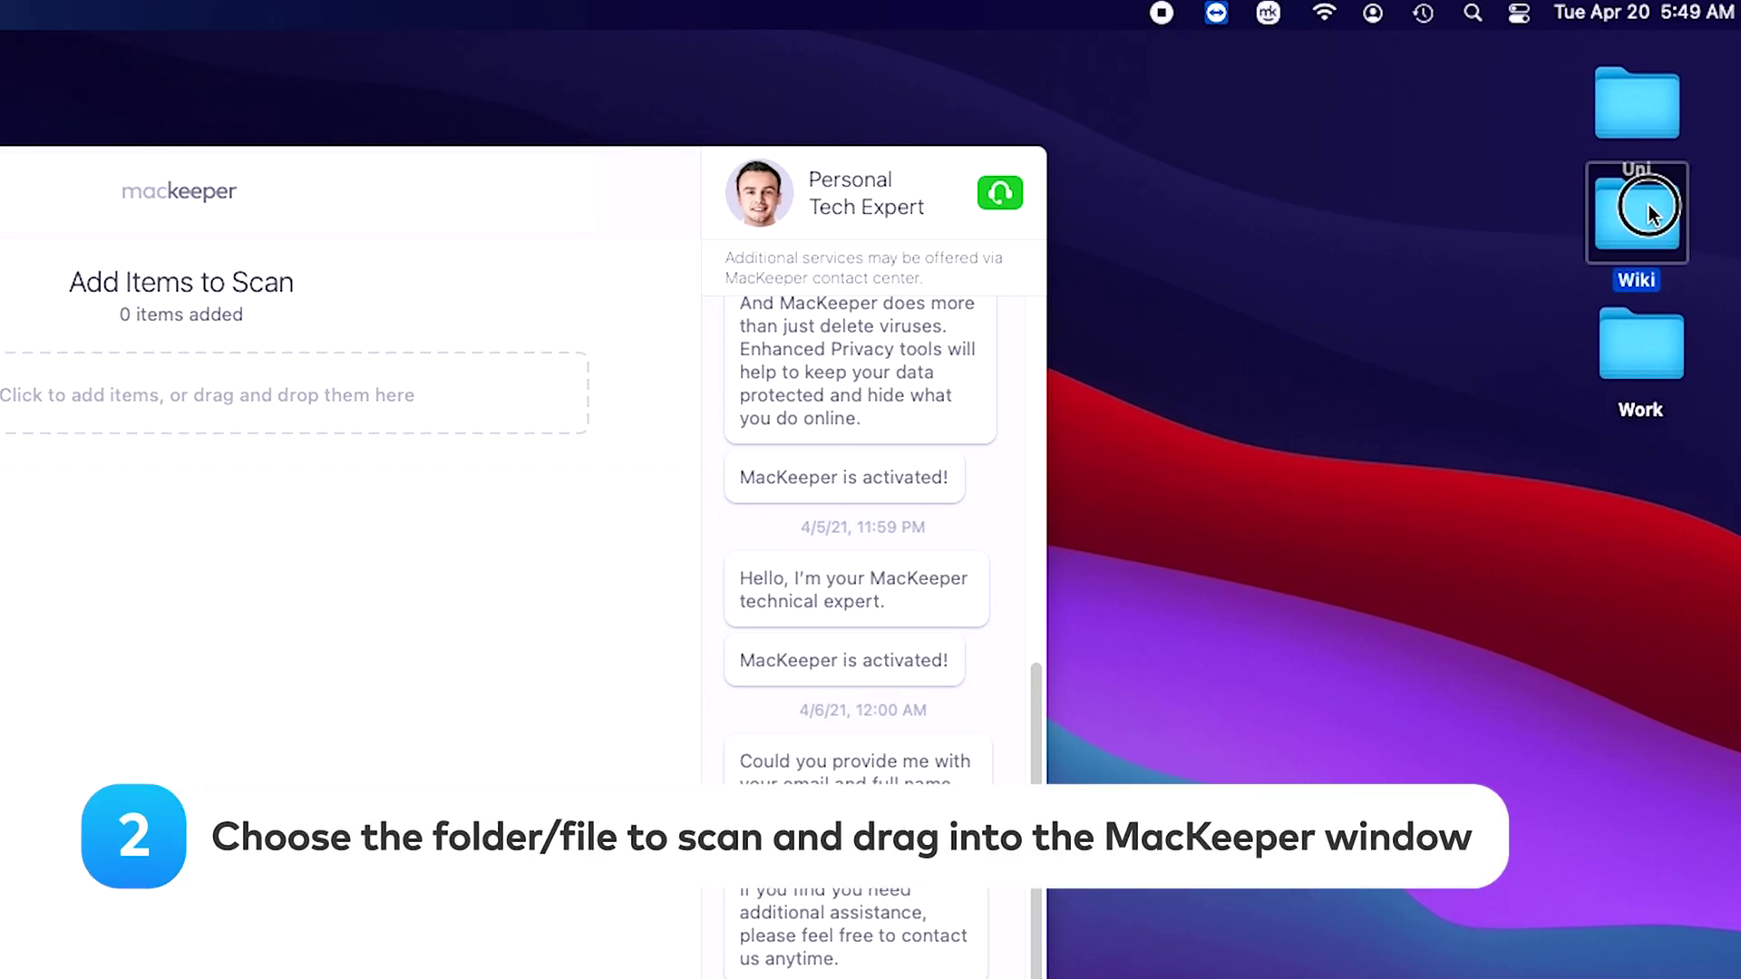
mouse_move(1649, 203)
mouse_down()
mouse_move(1164, 356)
mouse_move(1002, 323)
mouse_up()
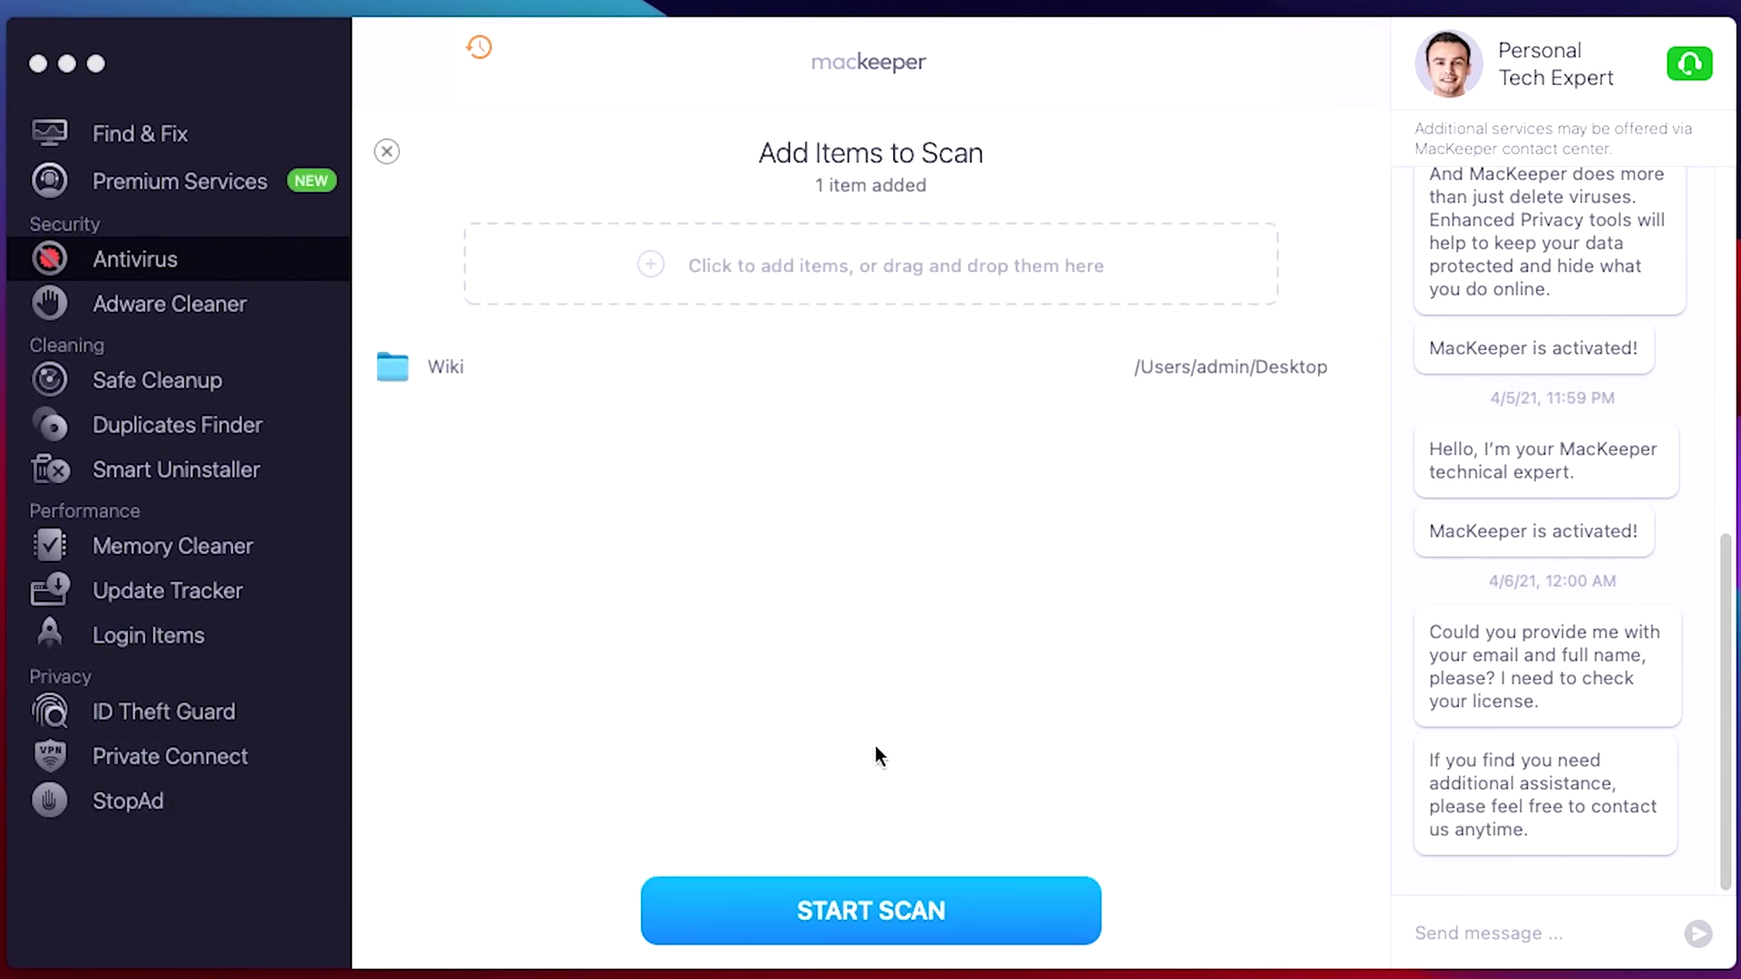
click(760, 894)
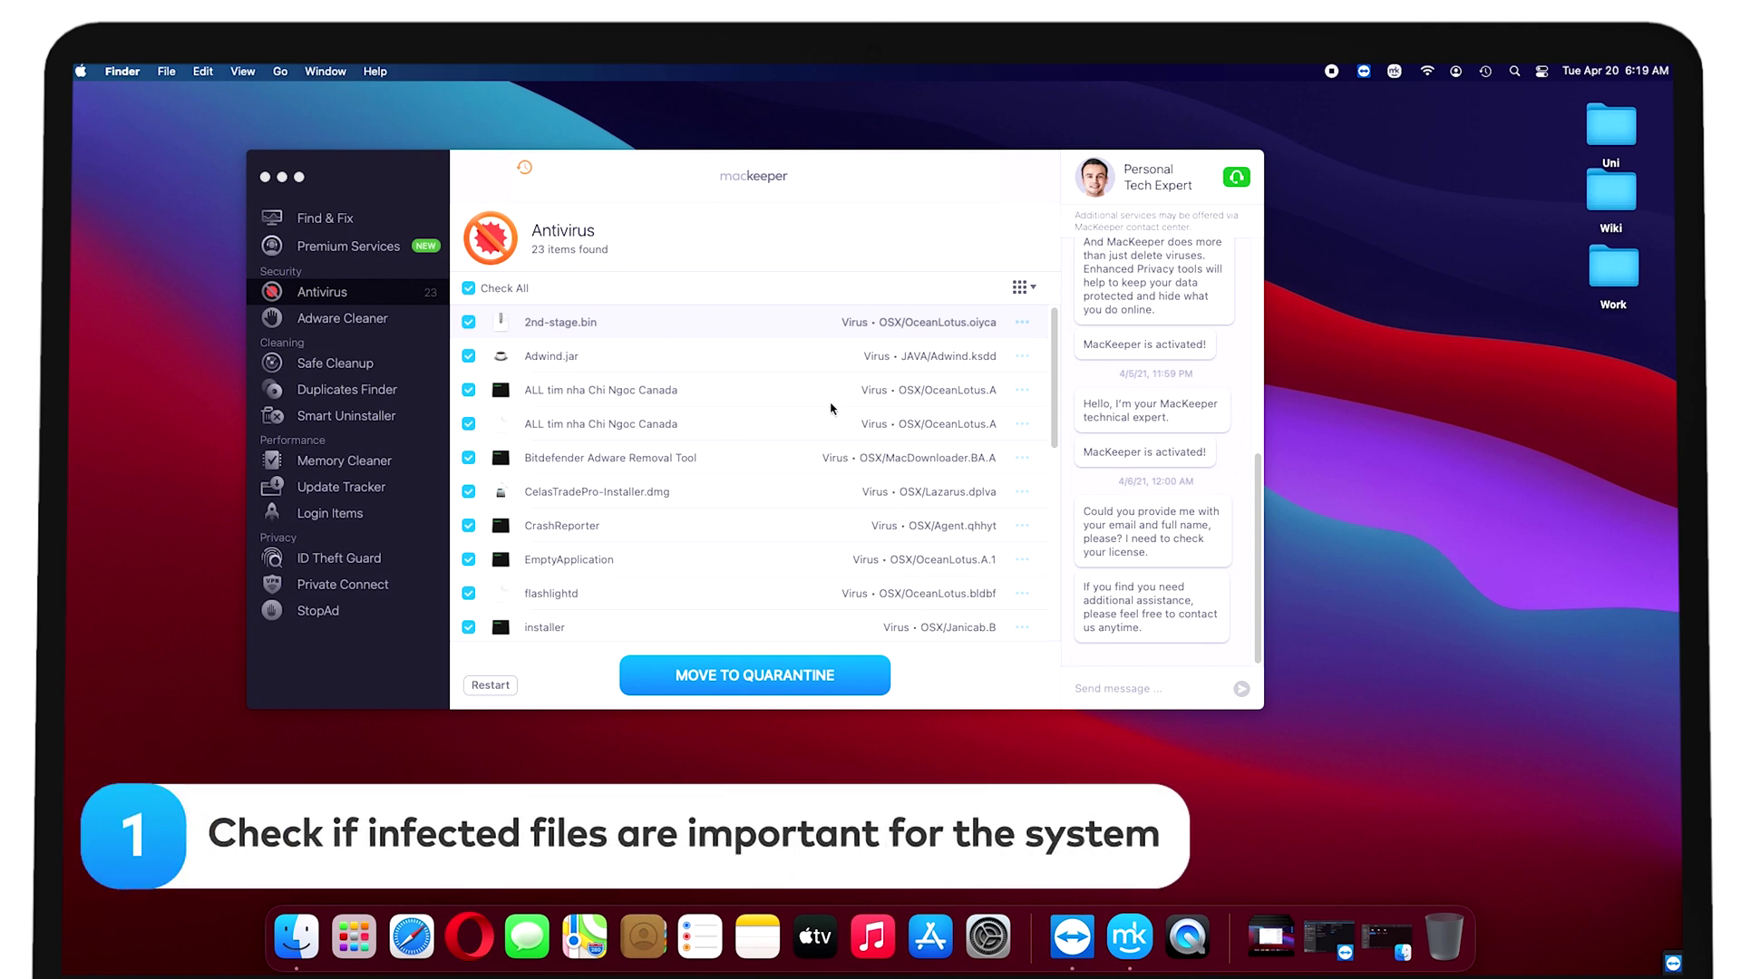
scroll(831, 407, down, 1)
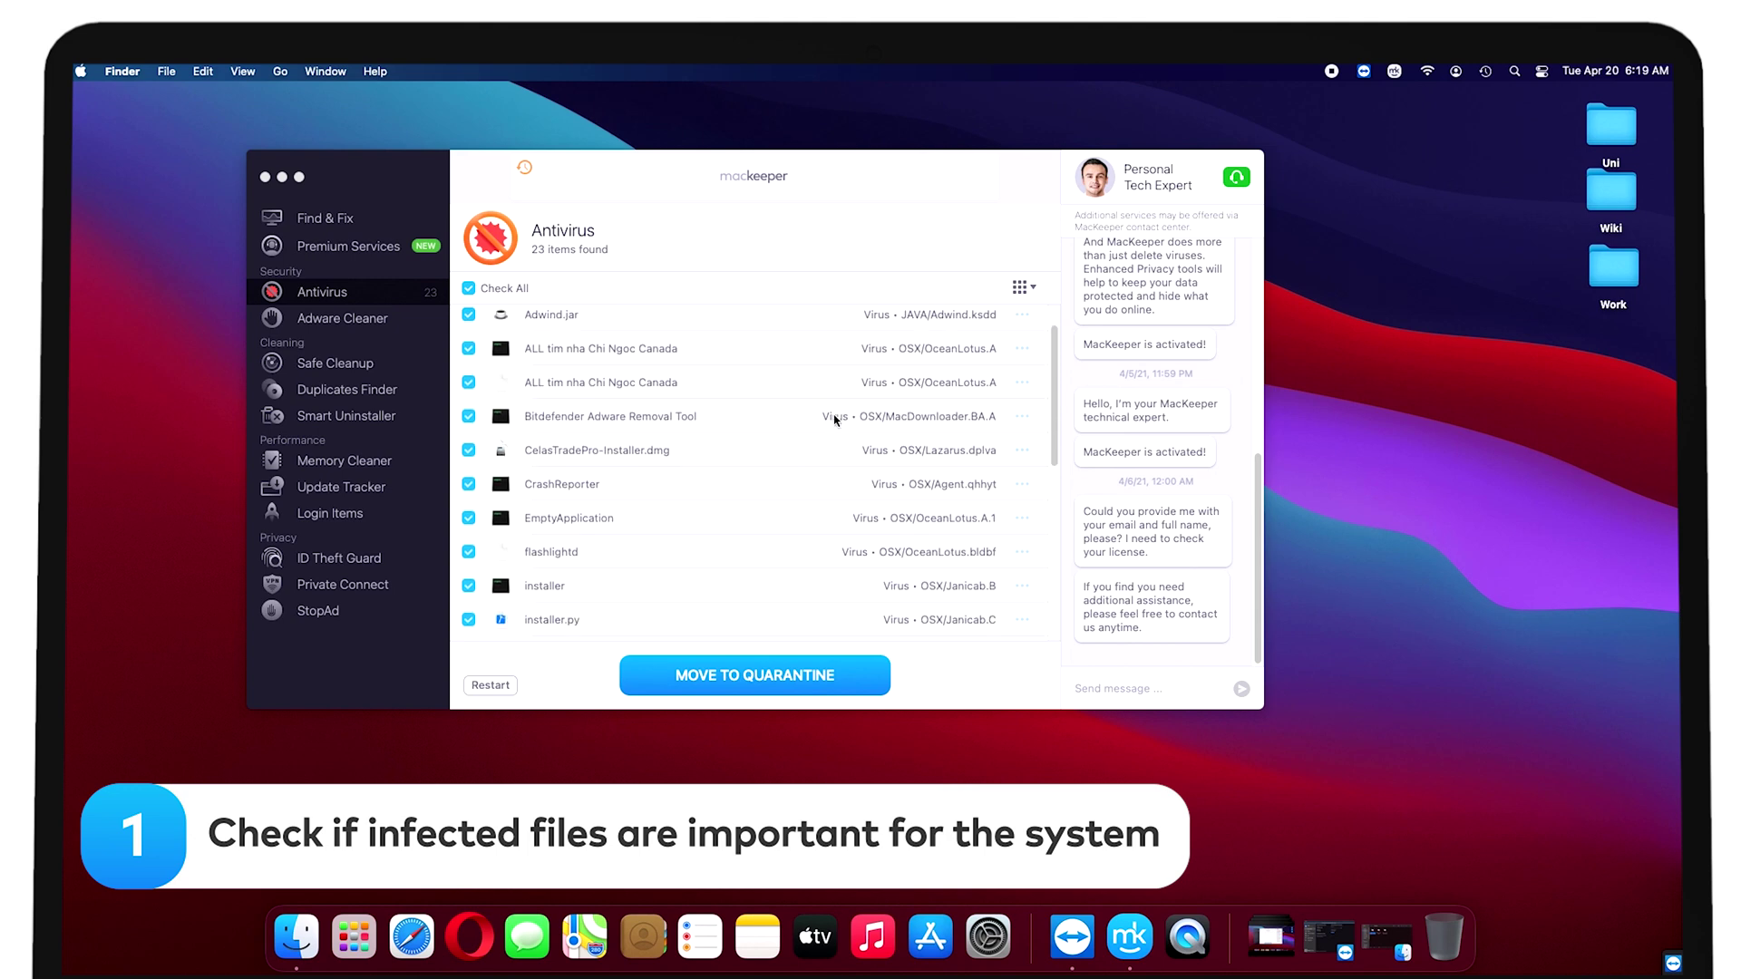
scroll(834, 421, down, 2)
scroll(833, 420, down, 1)
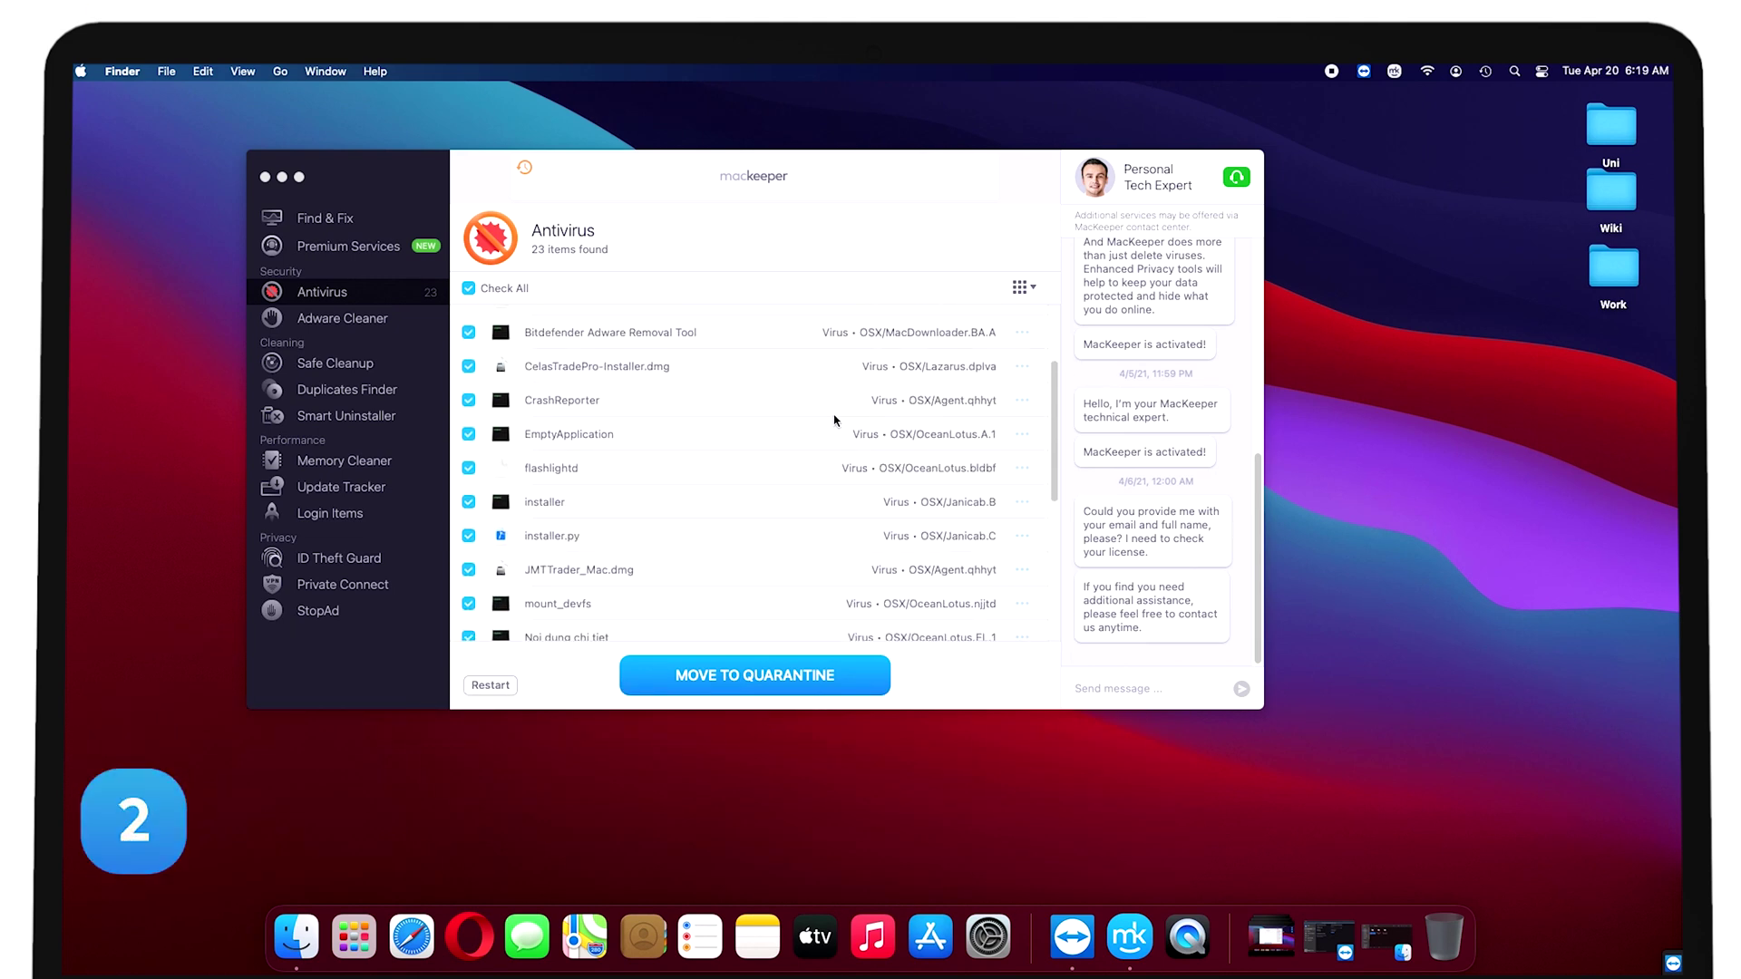
scroll(834, 421, down, 2)
scroll(834, 420, down, 2)
scroll(834, 421, down, 3)
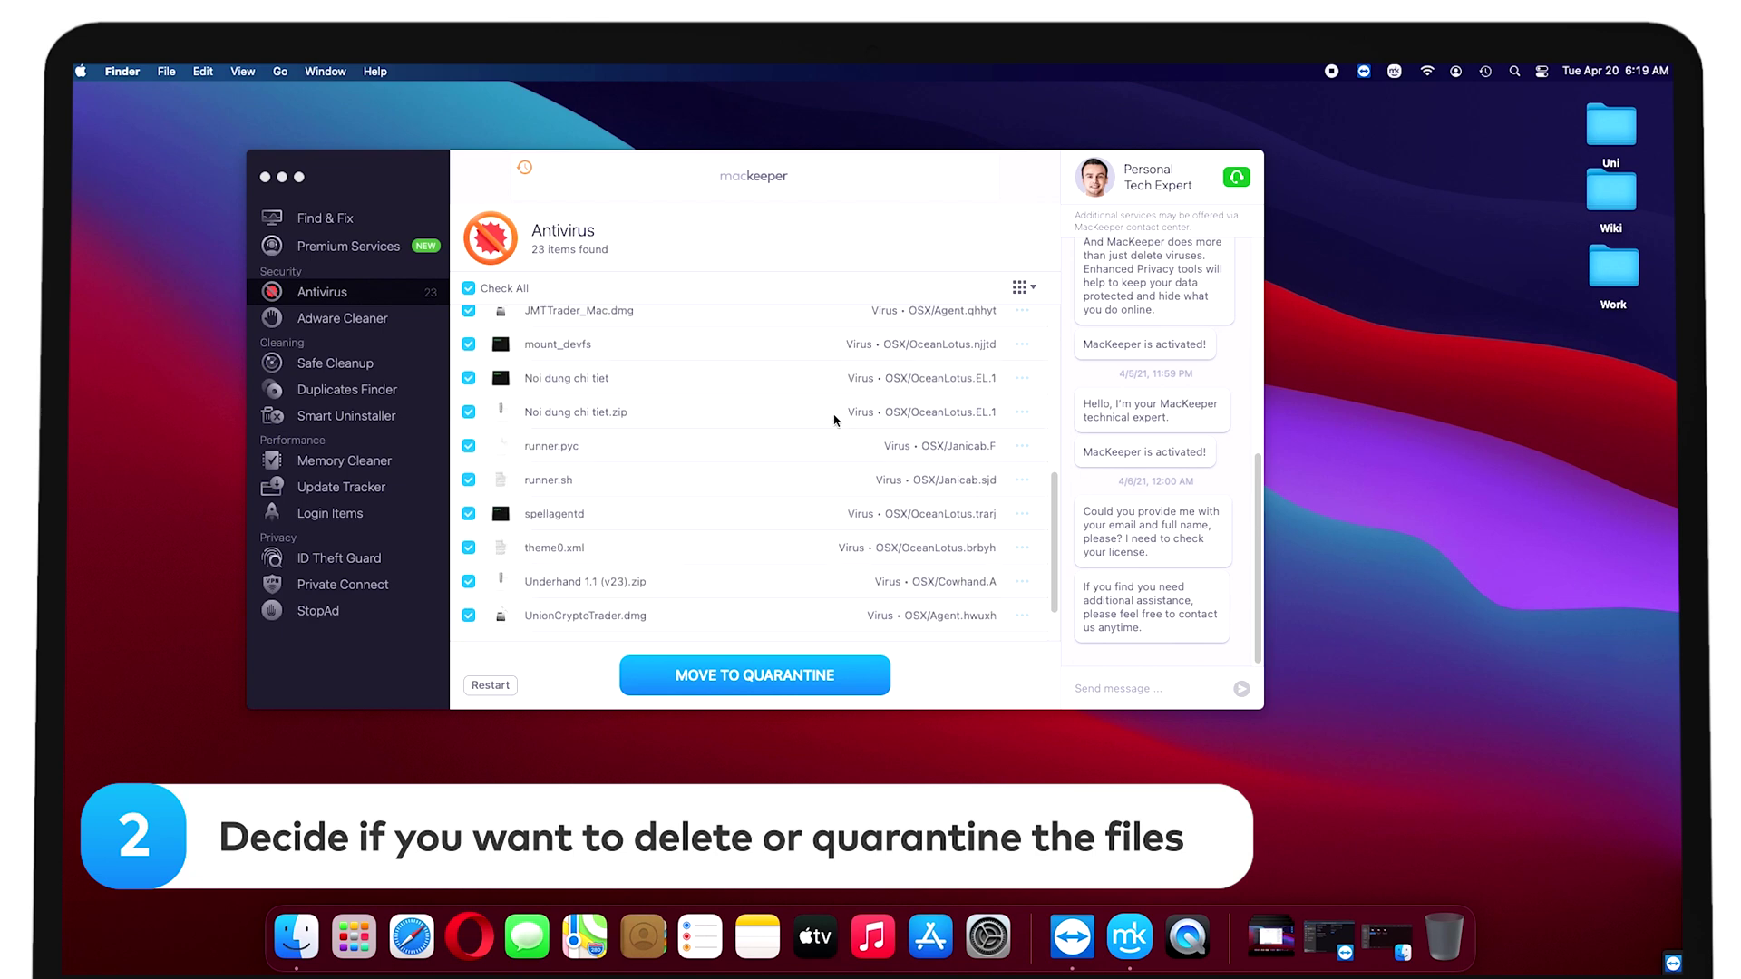
scroll(834, 421, down, 2)
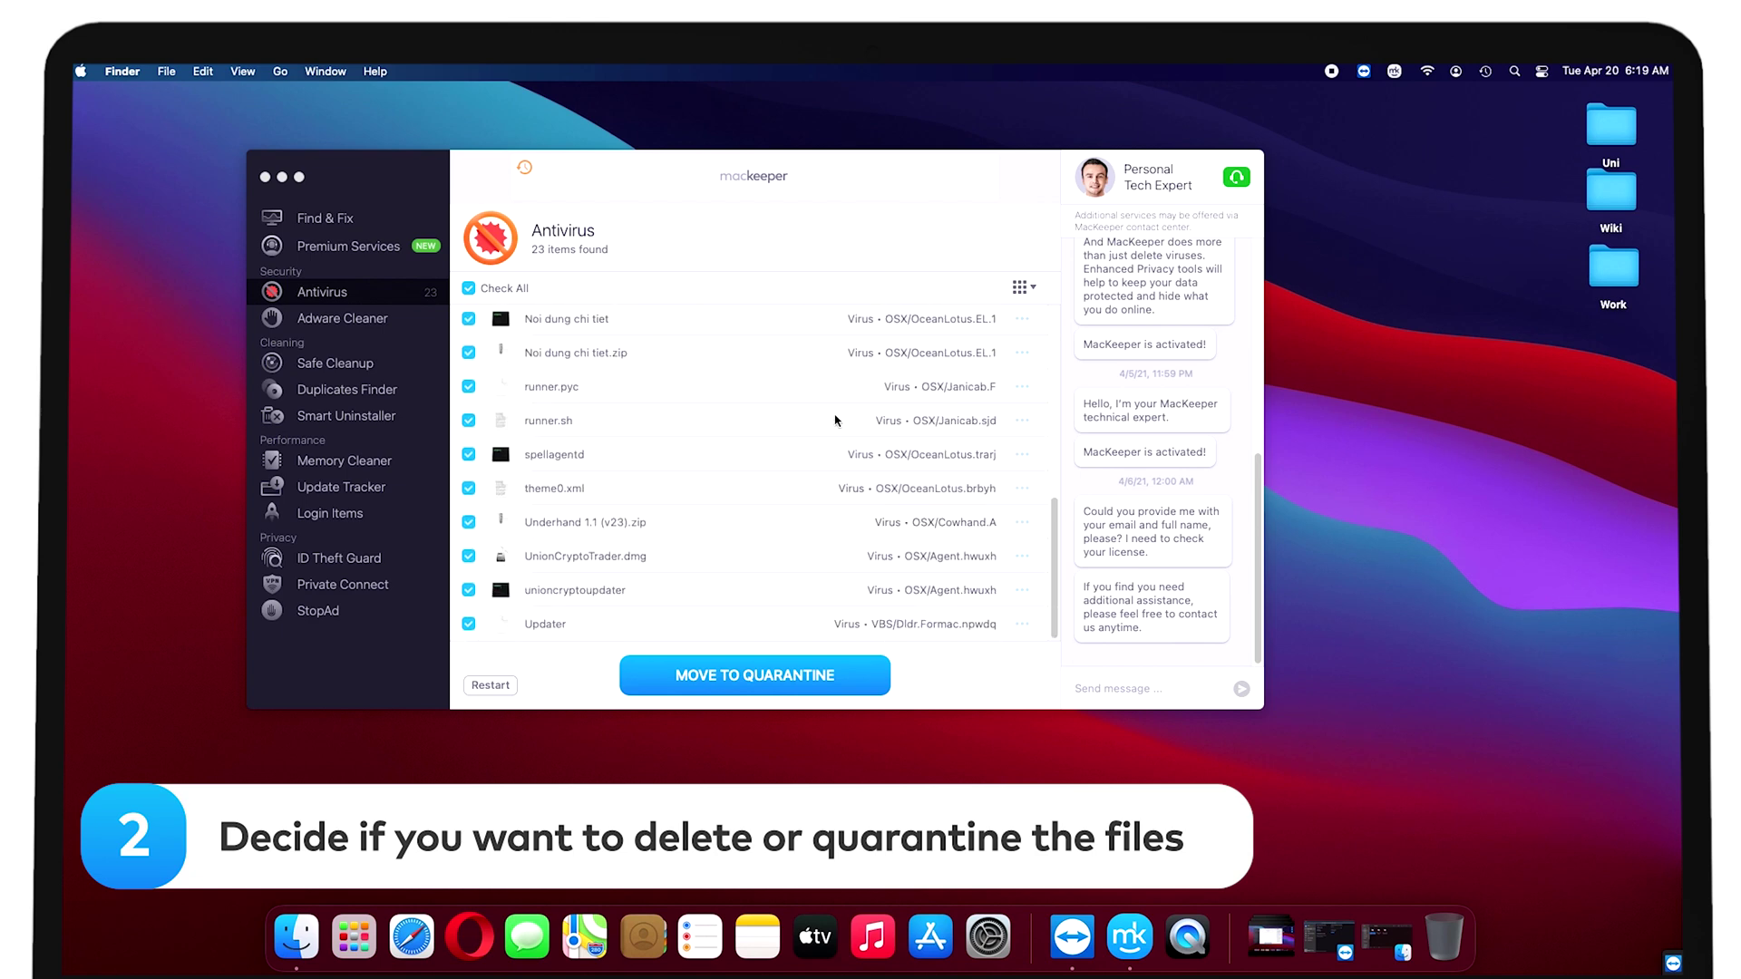
- Open the more-options menu on the runner.sh row of the infected files list
click(1023, 420)
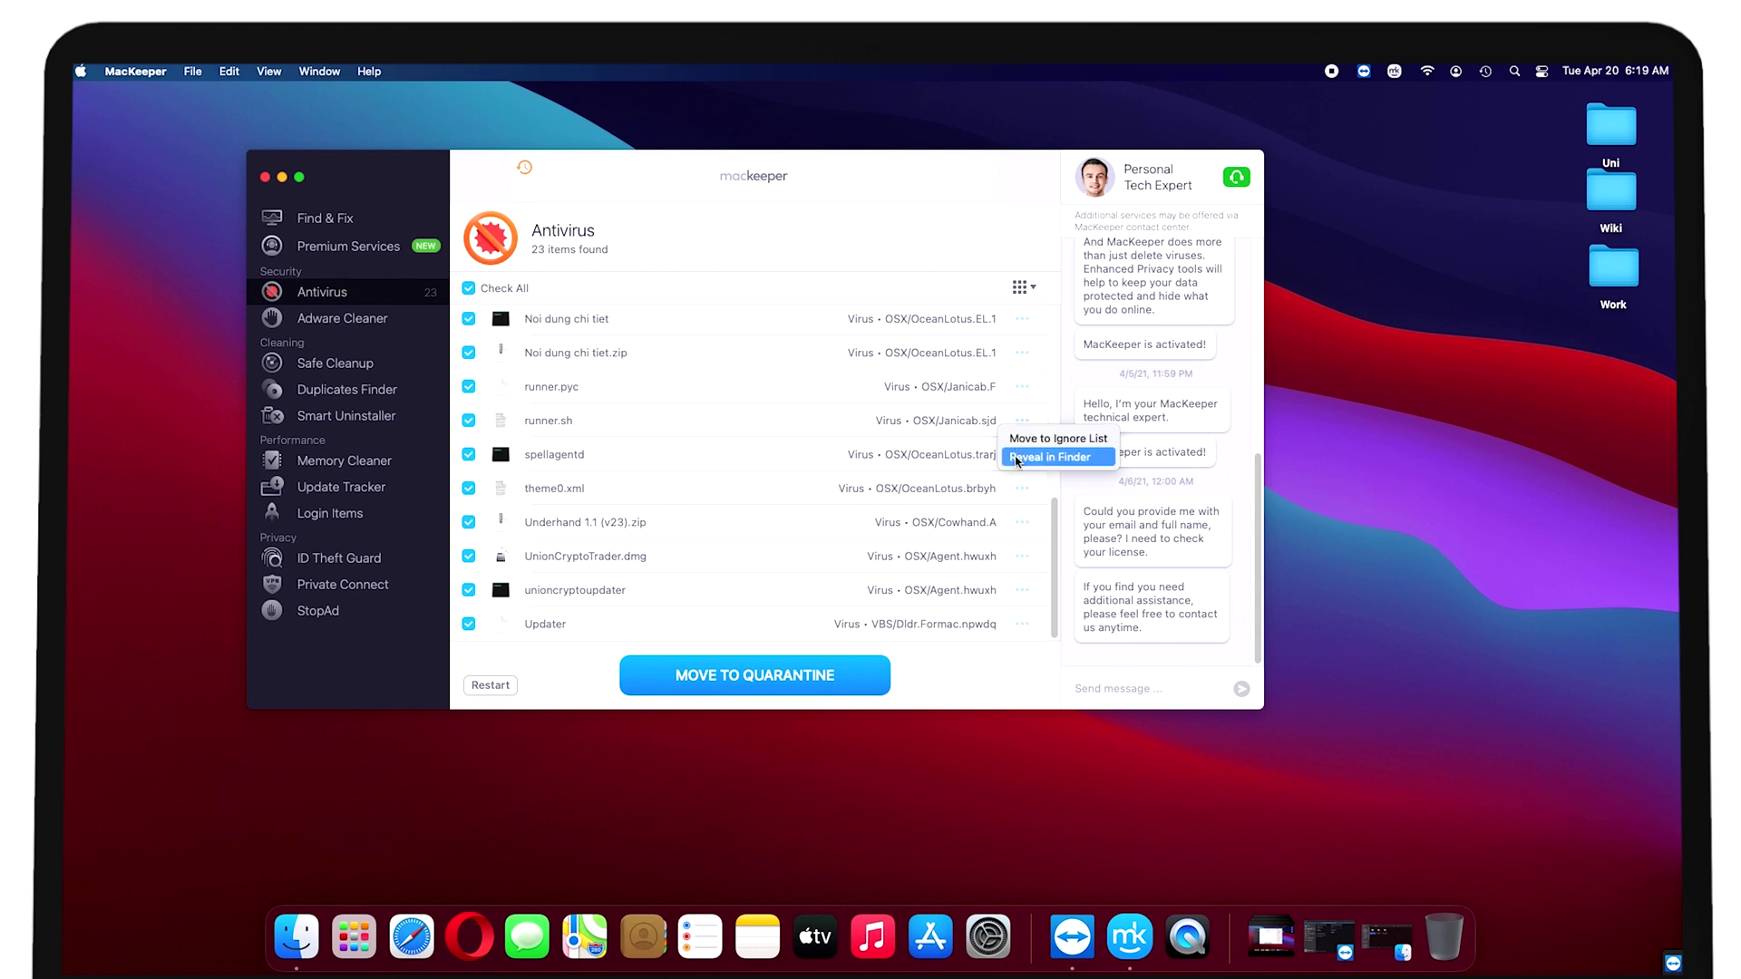
- Reveal runner.sh in its Janicab Libsc folder in Finder, then close that window
click(1050, 457)
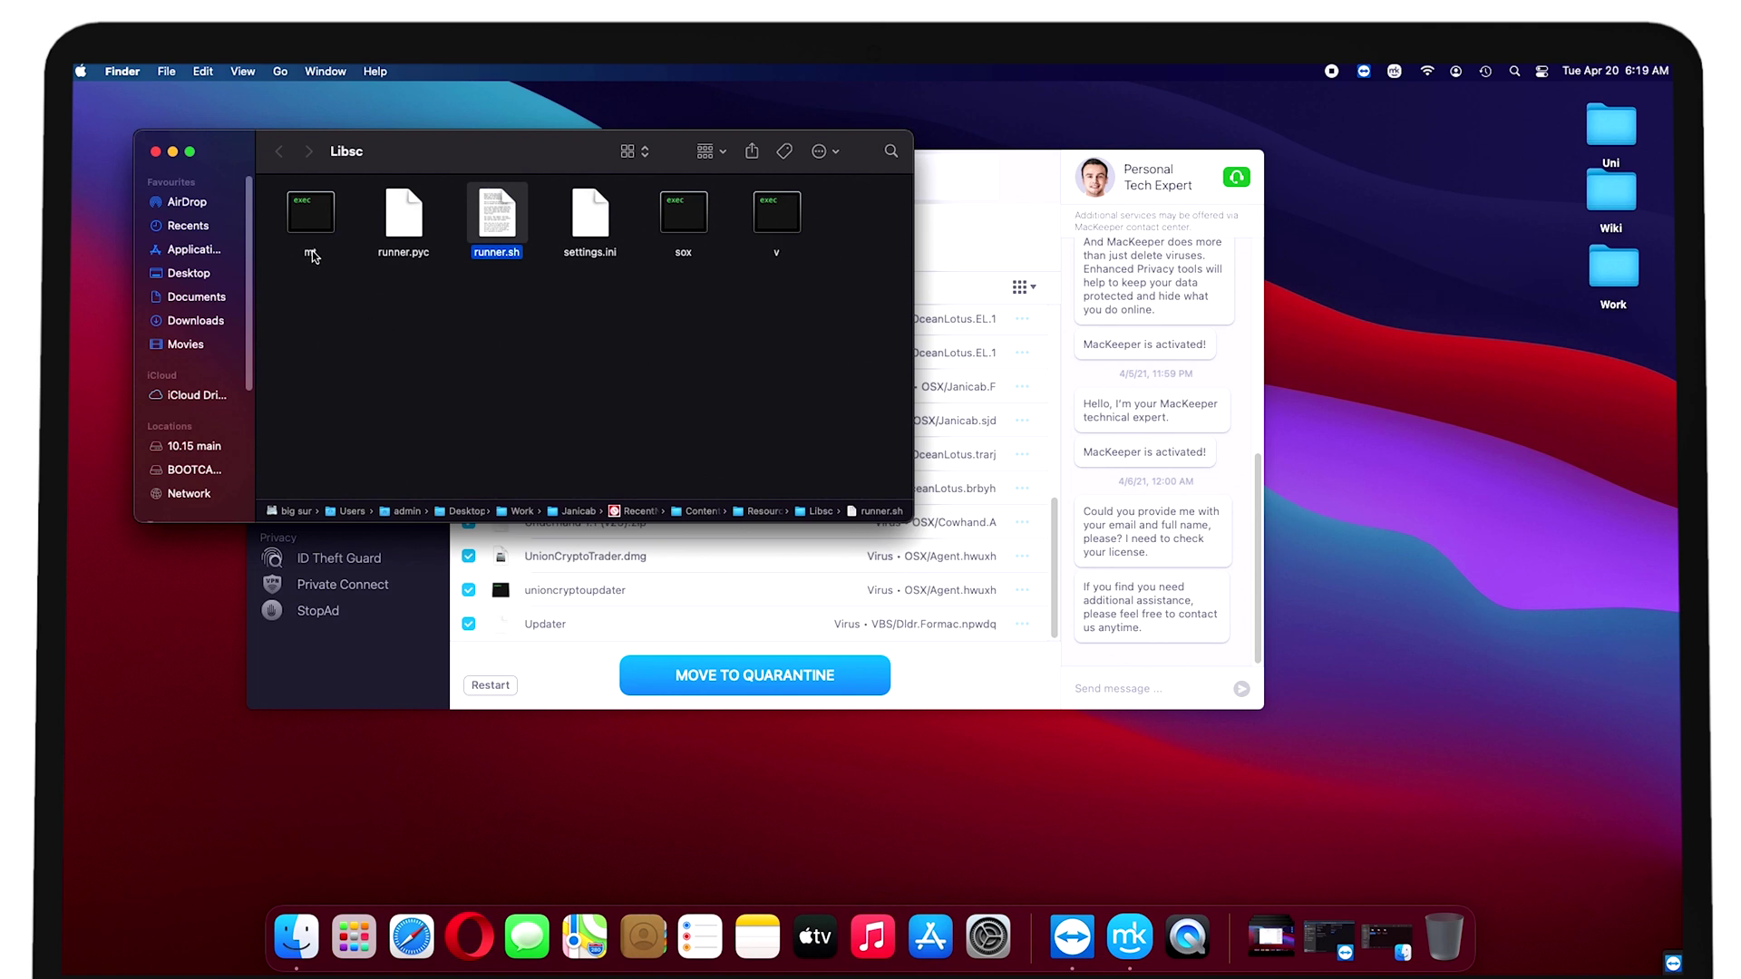
click(157, 153)
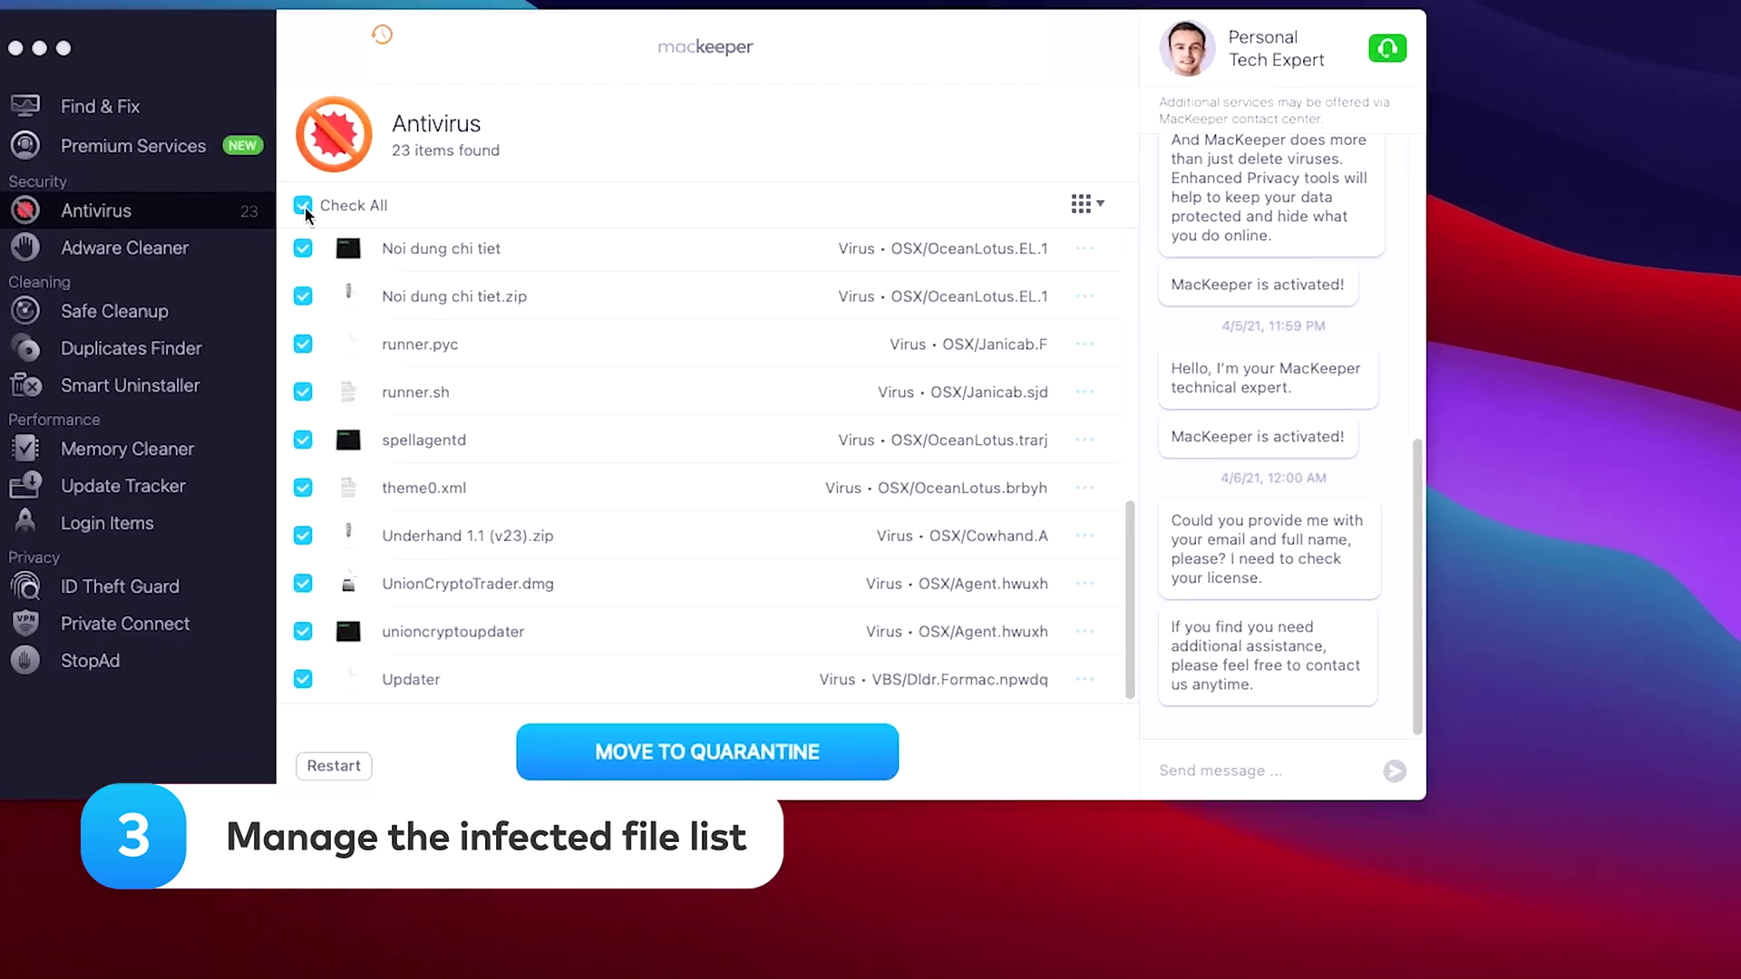
- Clear Check All, tick Noi dung chi tiet and theme0.xml, and quarantine the selection
click(228, 167)
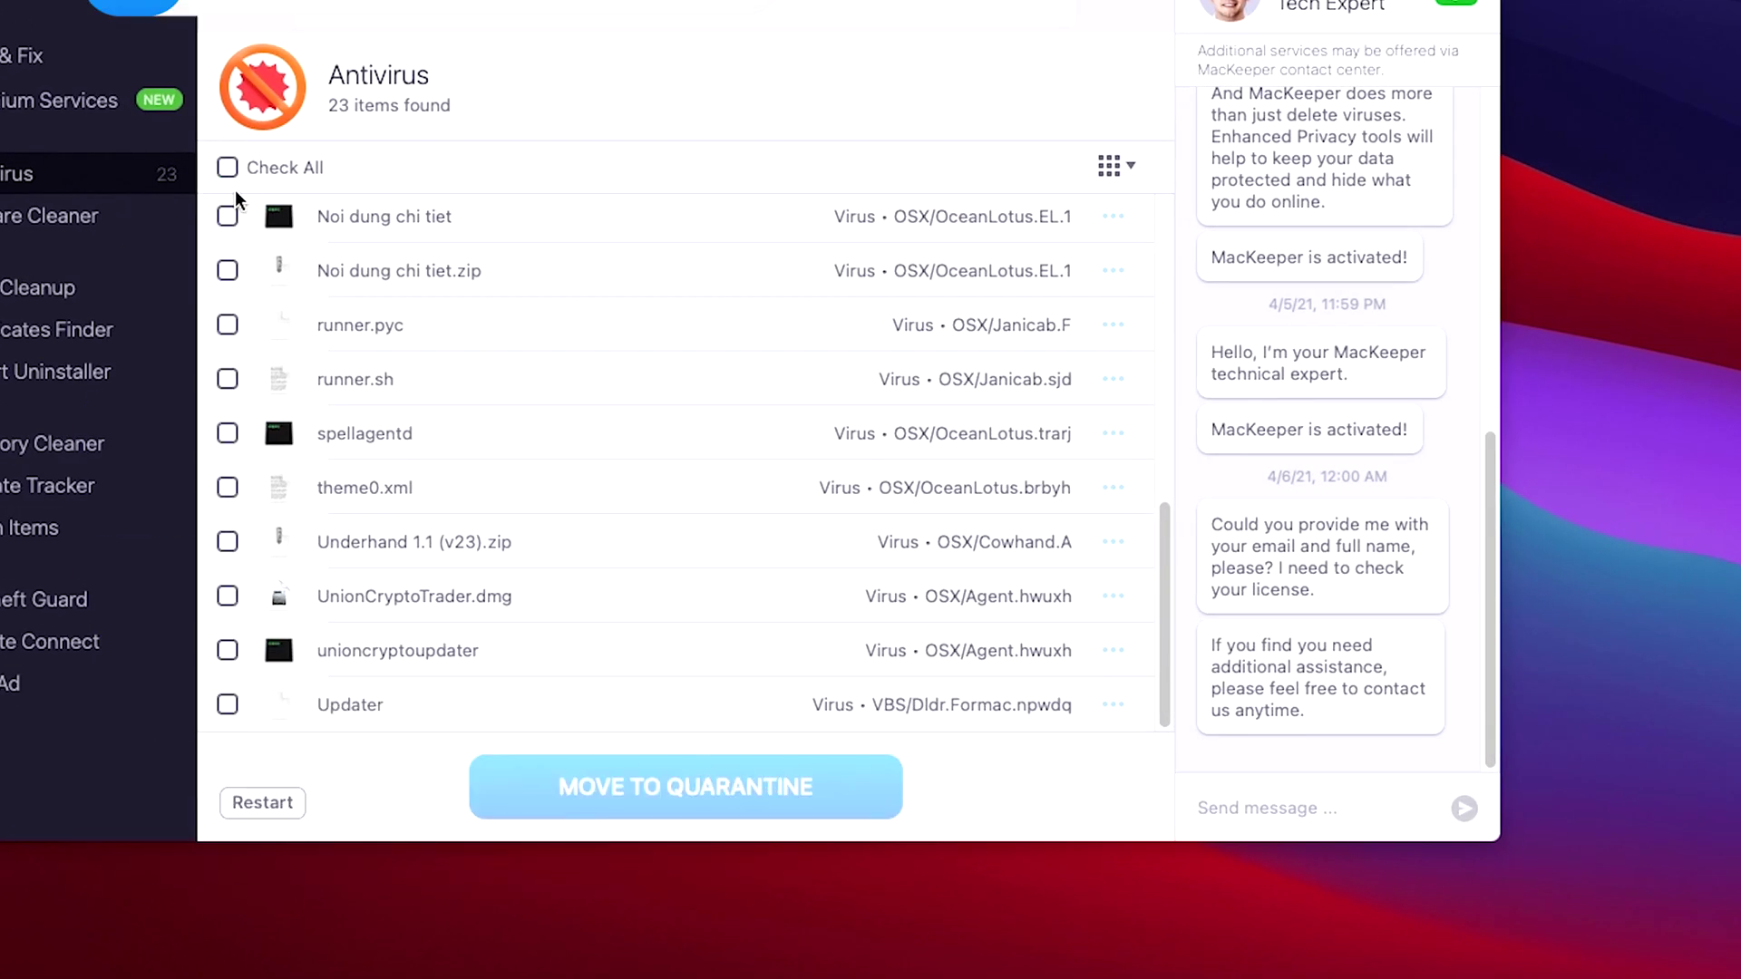
click(227, 222)
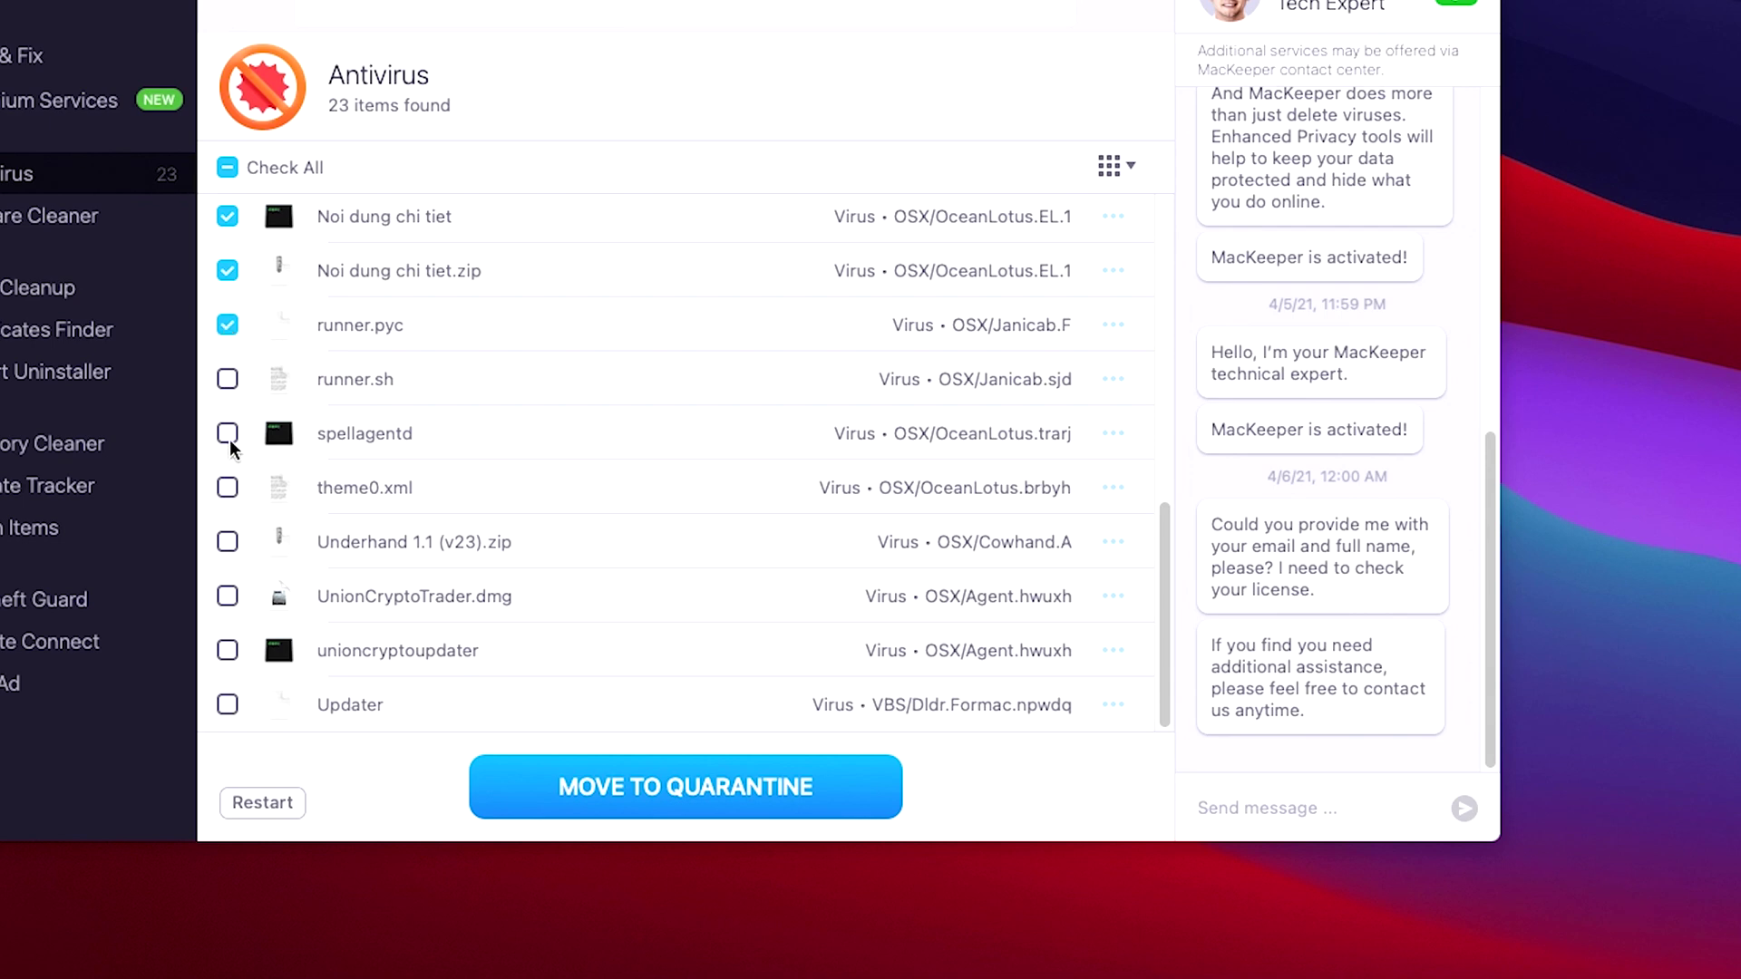
click(228, 488)
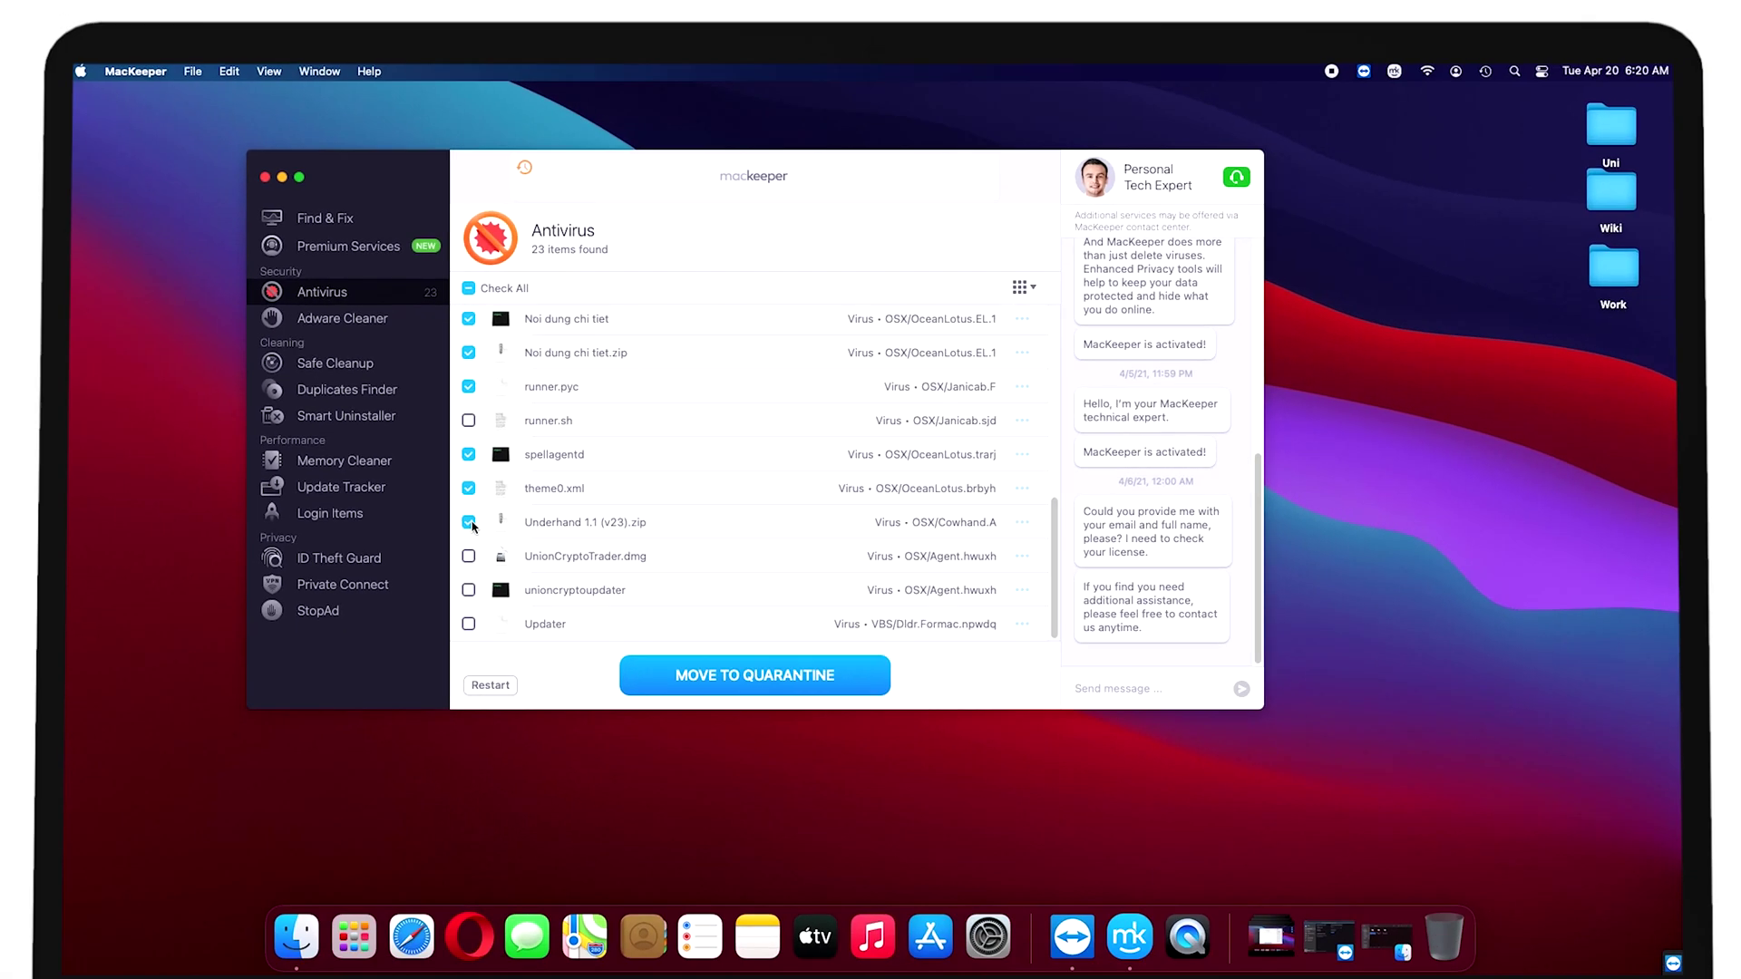
click(737, 685)
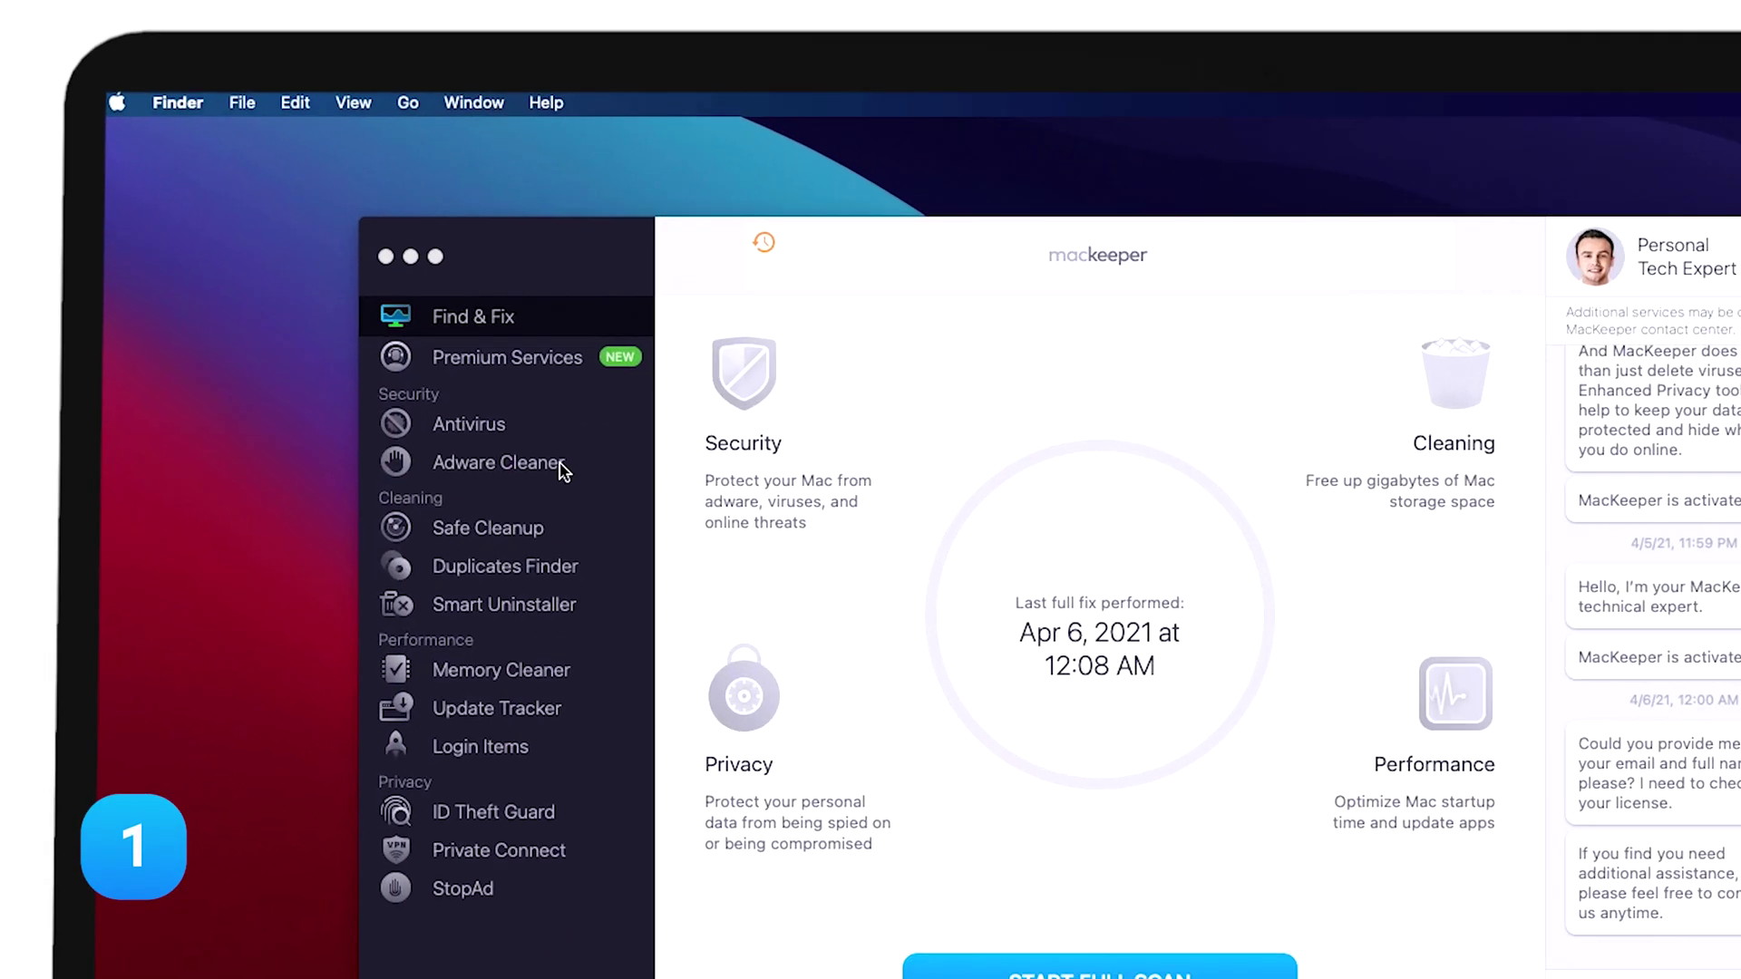
- Restore Underhand 1.1 (v23).zip from the Antivirus quarantine list
click(476, 422)
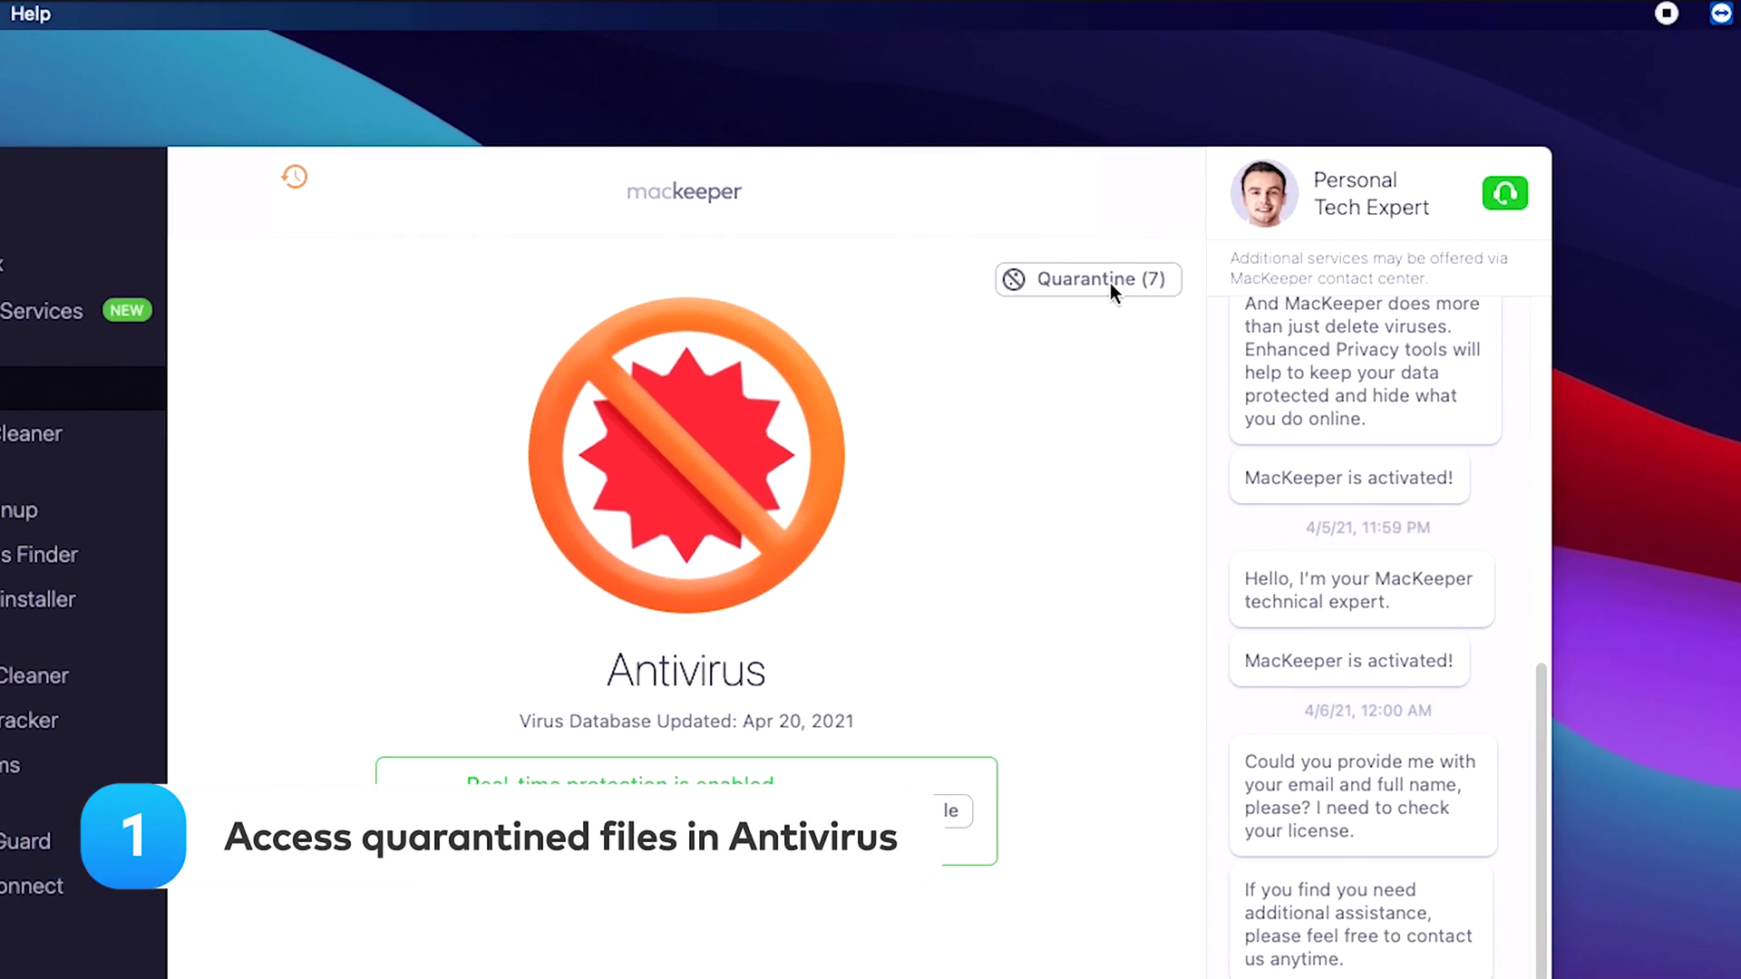
click(1299, 314)
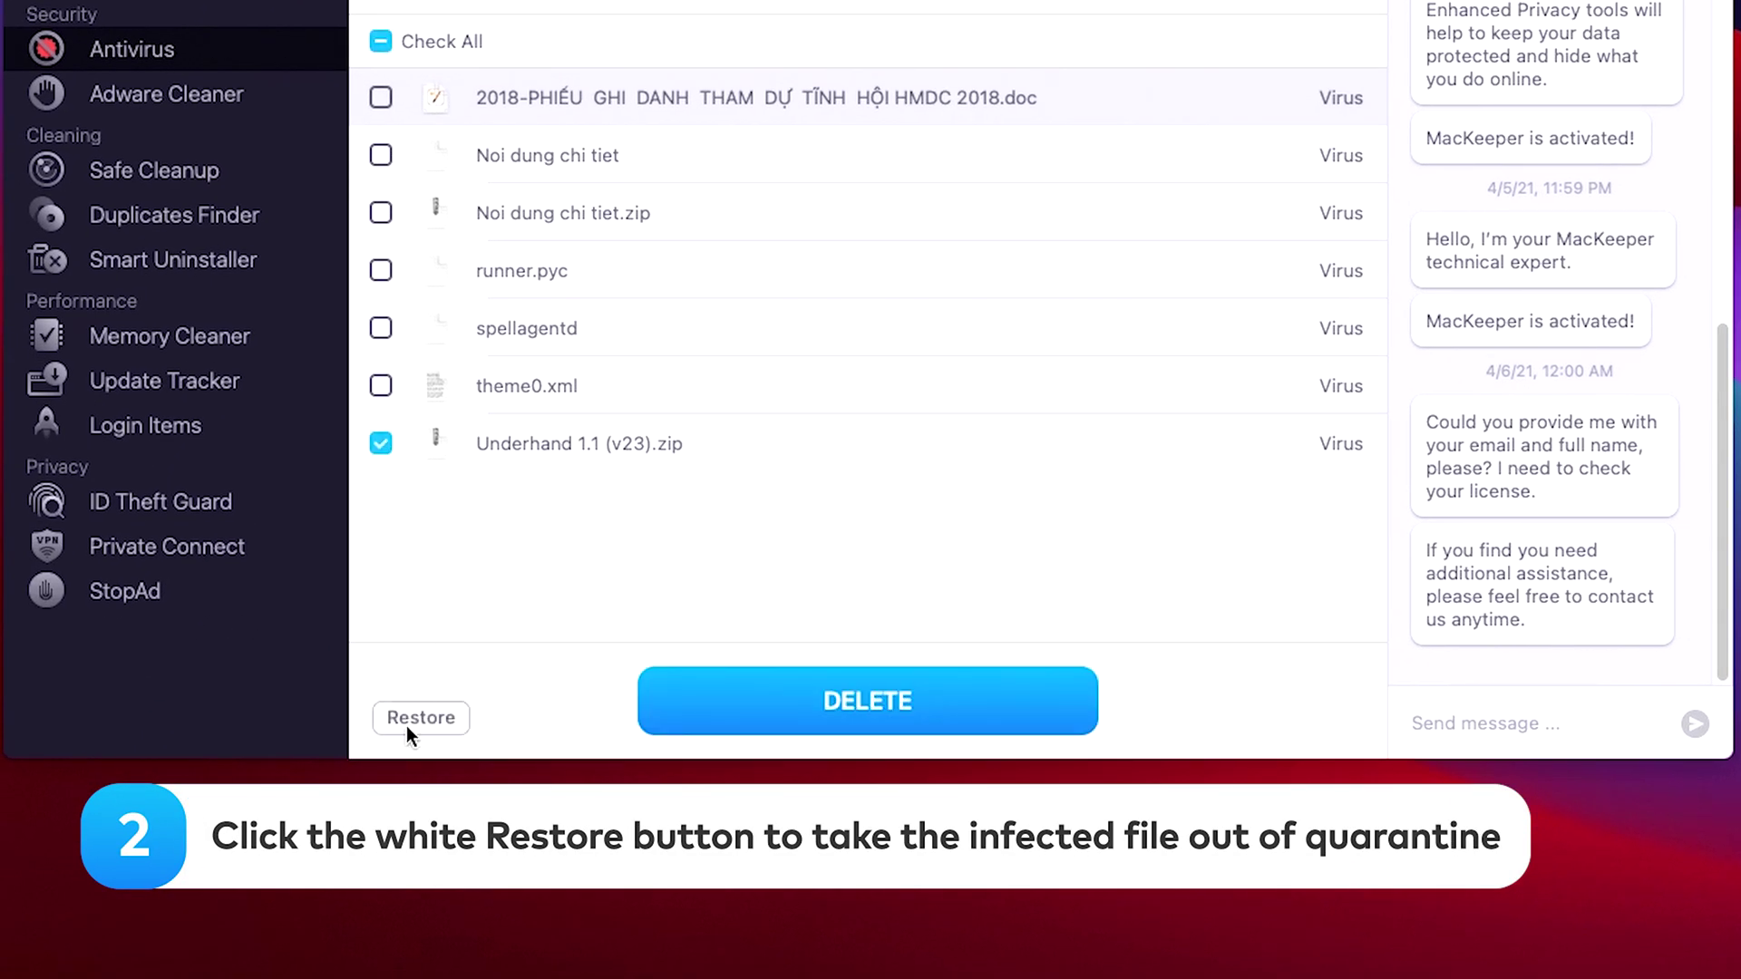
click(420, 719)
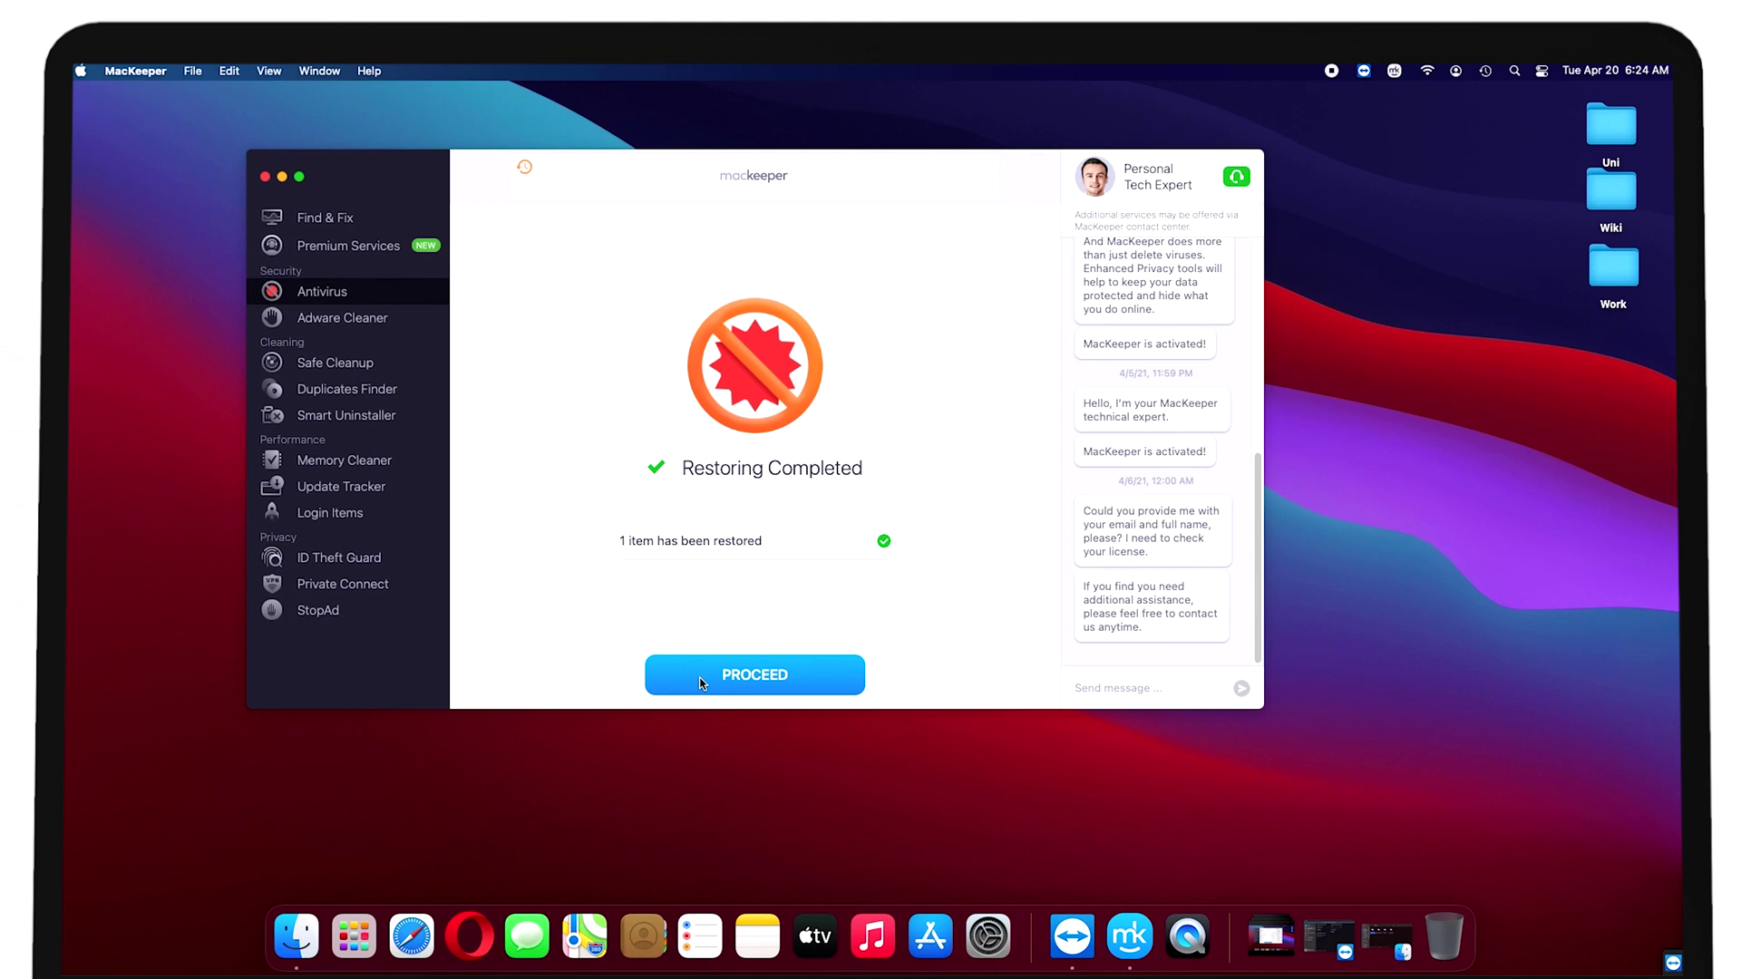
click(701, 684)
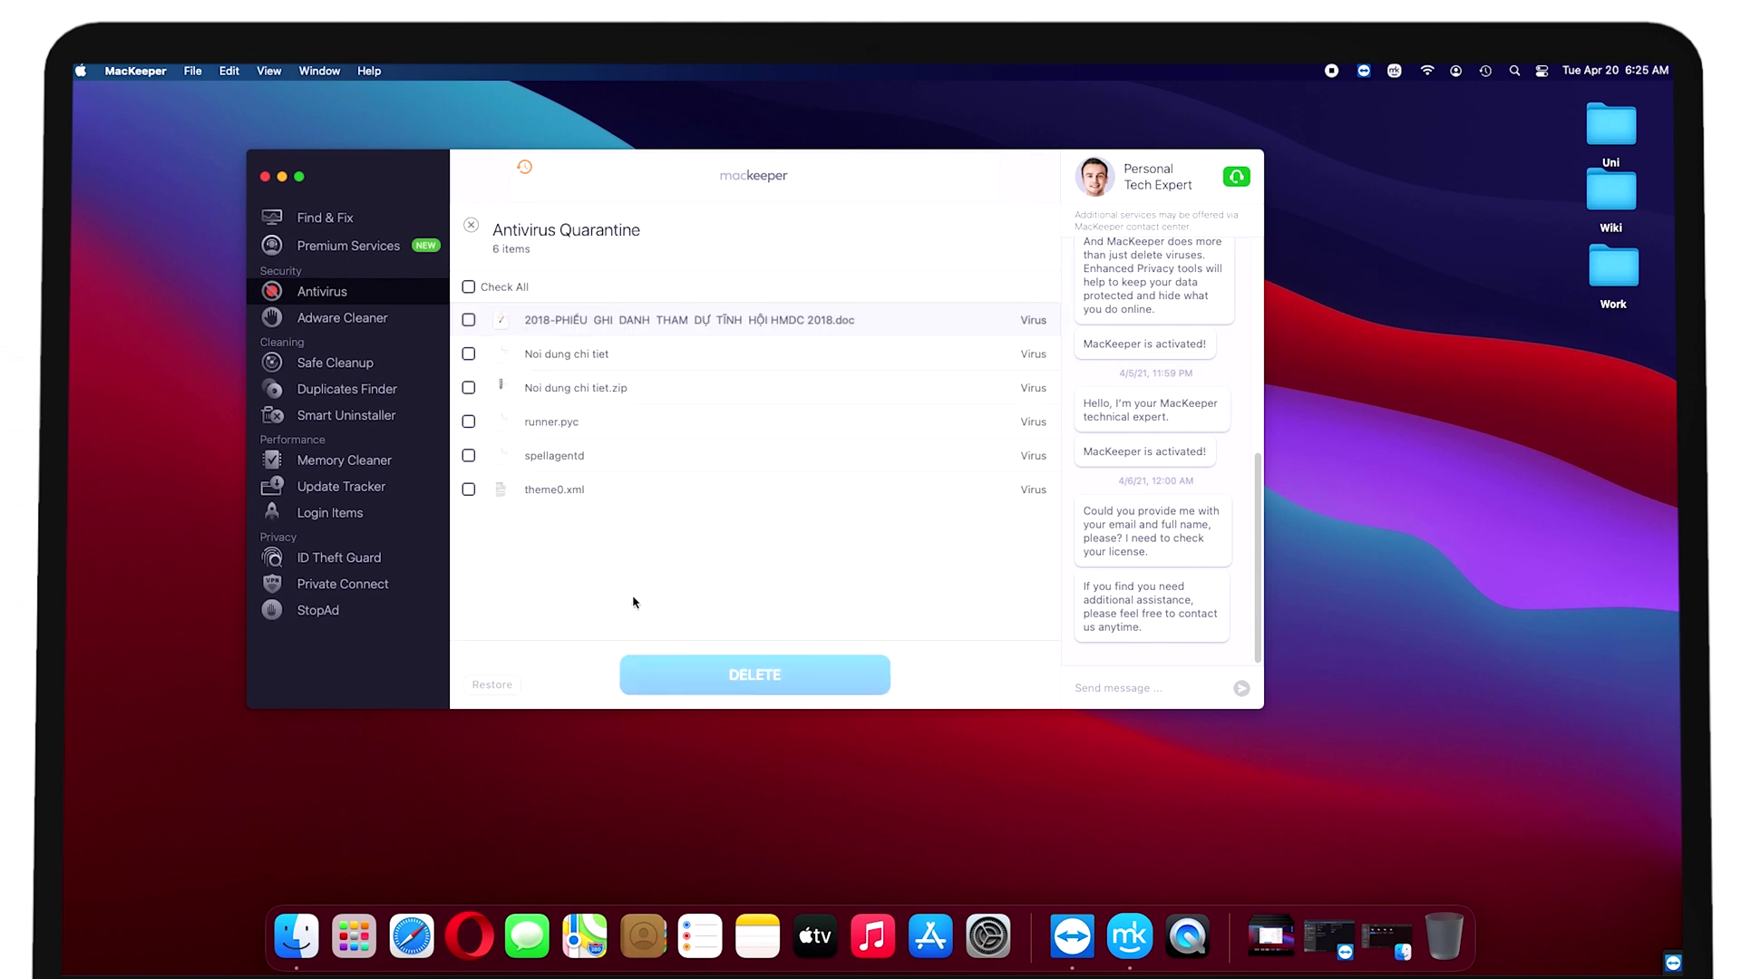
- Permanently delete all six remaining quarantined items
click(470, 287)
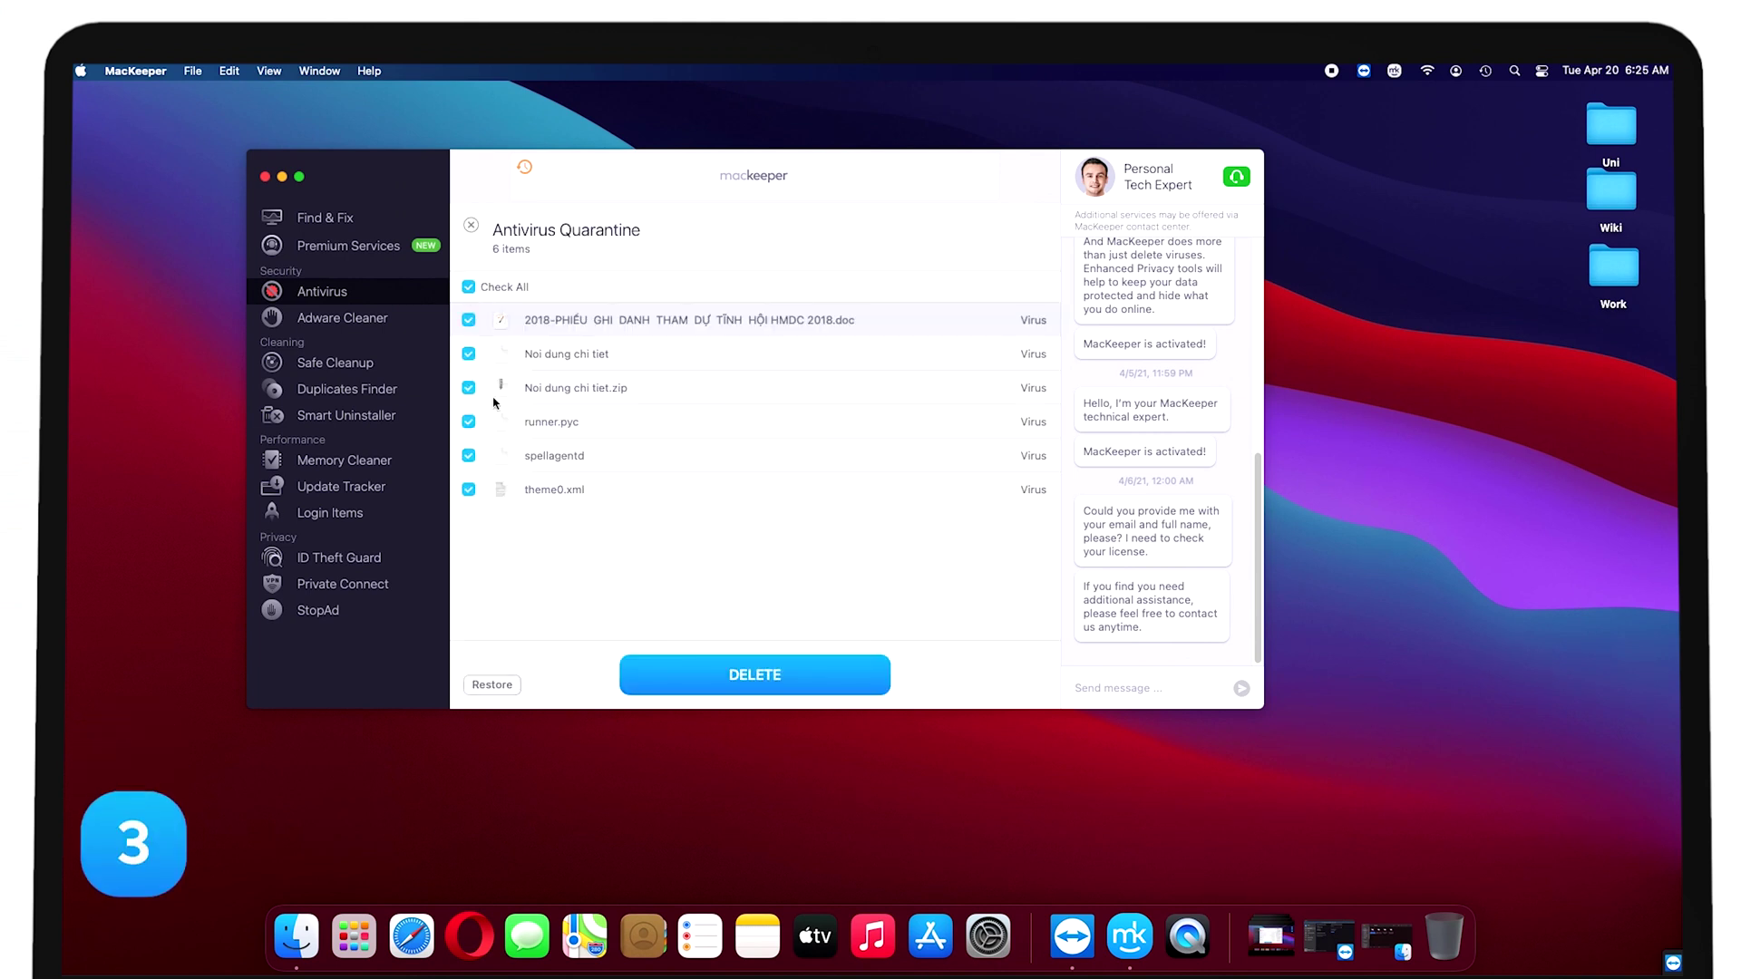
click(813, 679)
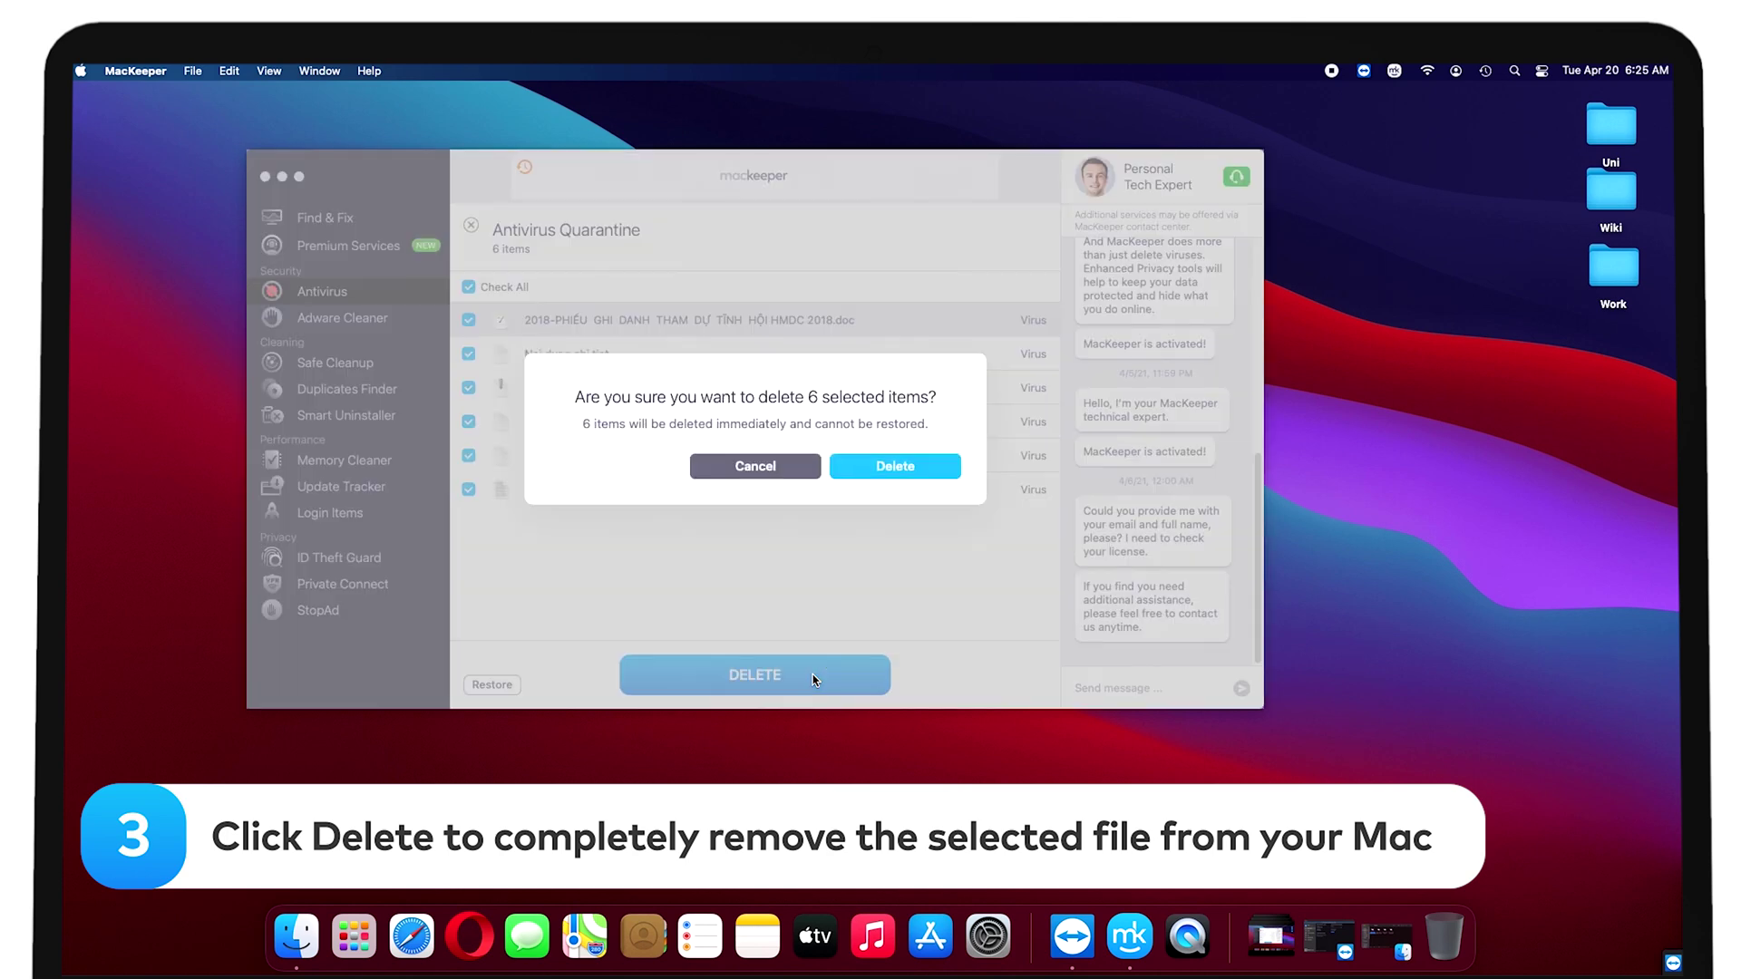
click(873, 468)
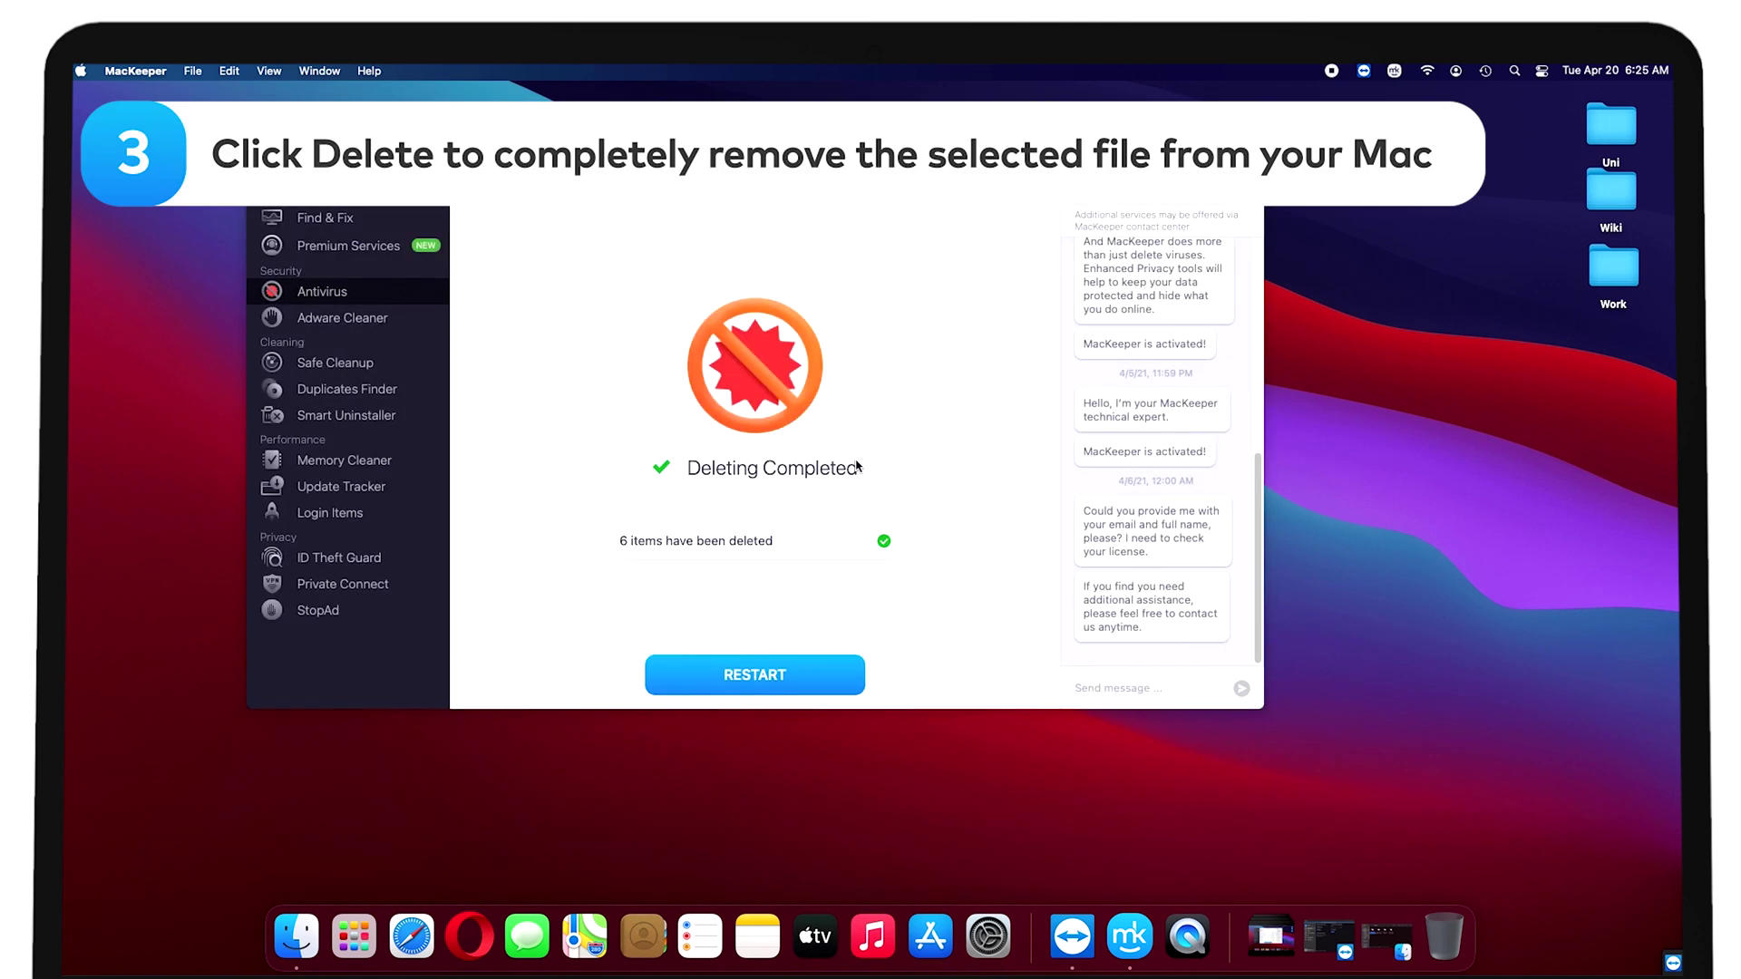
- Choose RESTART on the Deleting Completed screen to reach the Antivirus start screen
click(755, 676)
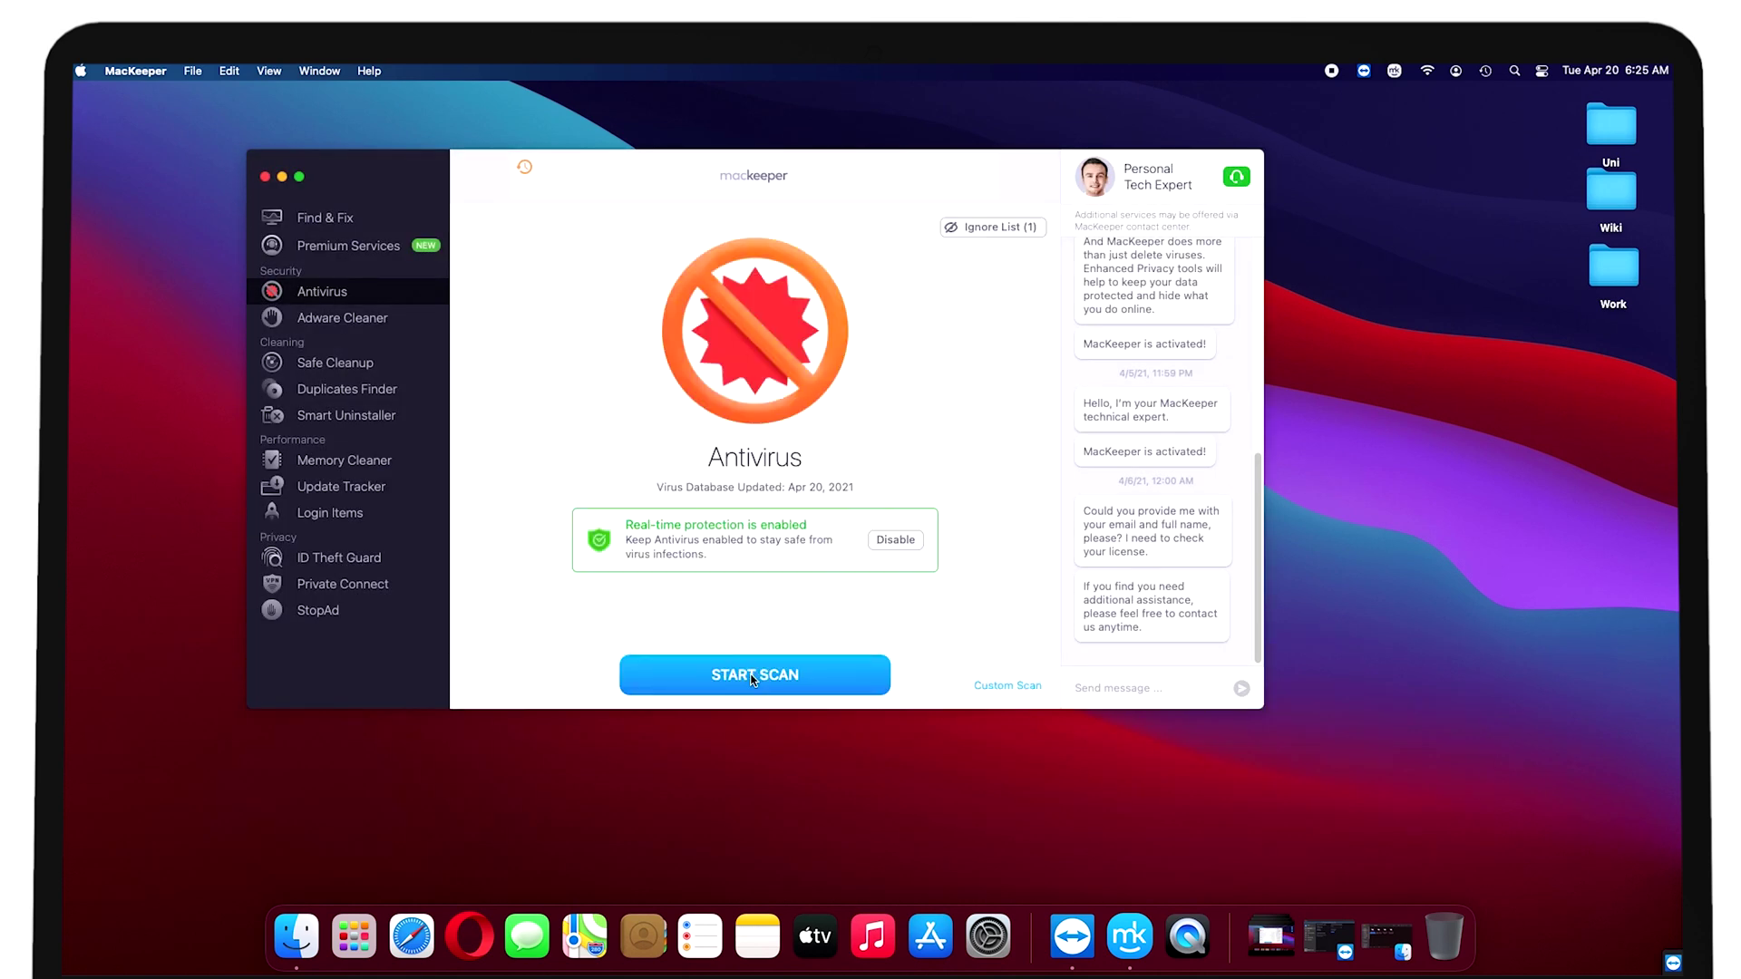